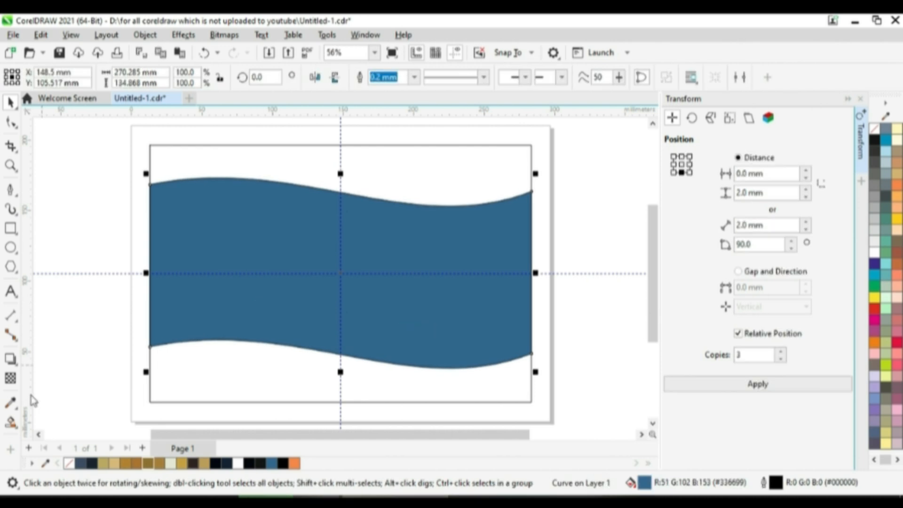
# Apply a linear fountain fill across the blue wave shape between its two side edges, running from black to grey.
pyautogui.moveTo(200, 259); pyautogui.dragTo(150, 265)
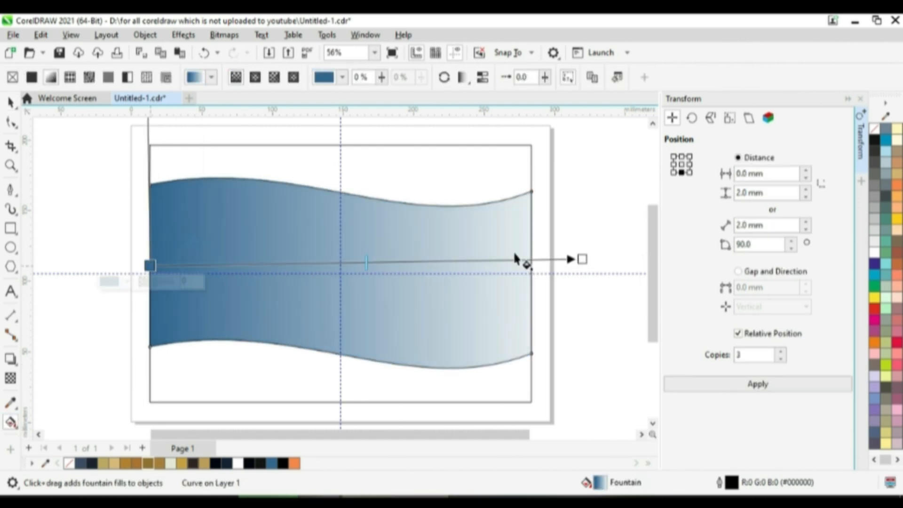
pyautogui.moveTo(582, 258); pyautogui.dragTo(532, 255)
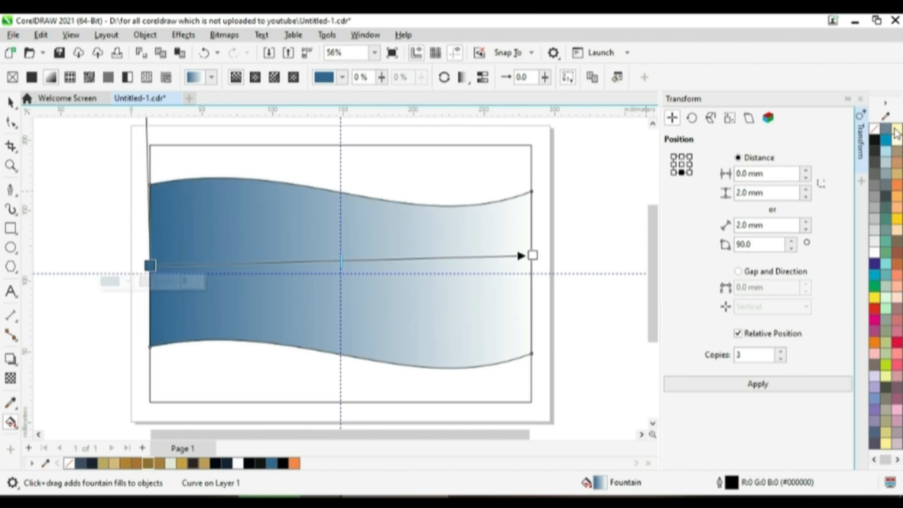
pyautogui.moveTo(178, 278); pyautogui.dragTo(150, 265)
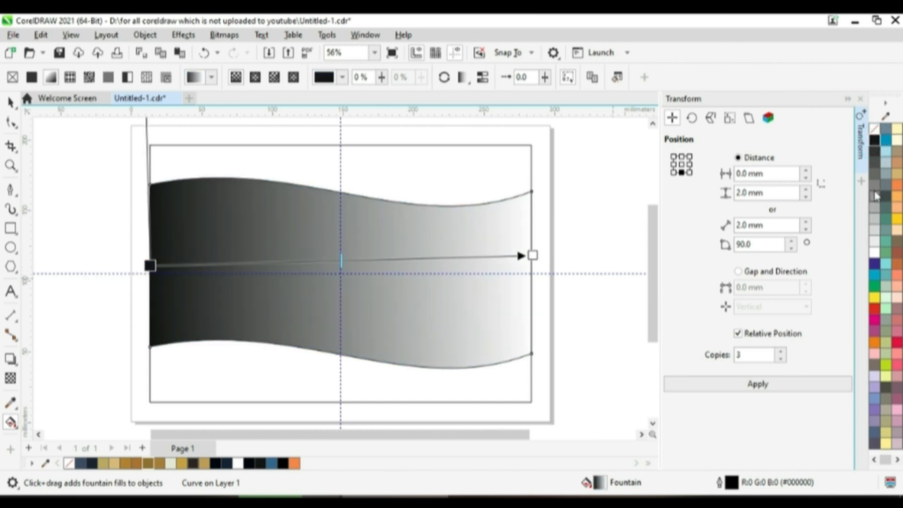
pyautogui.moveTo(533, 259); pyautogui.dragTo(533, 256)
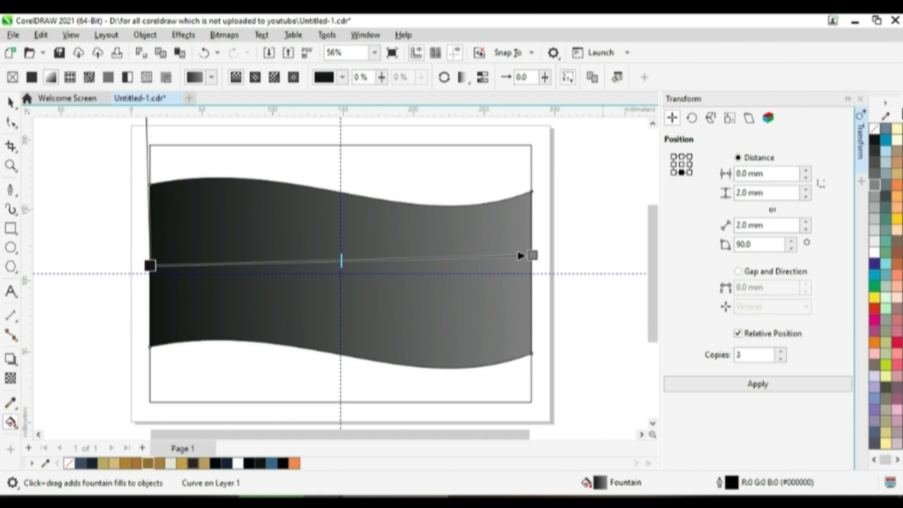
# Enable the RGB Palette from the palette libraries and collapse the docker.
pyautogui.click(886, 103)
pyautogui.click(885, 104)
pyautogui.click(862, 181)
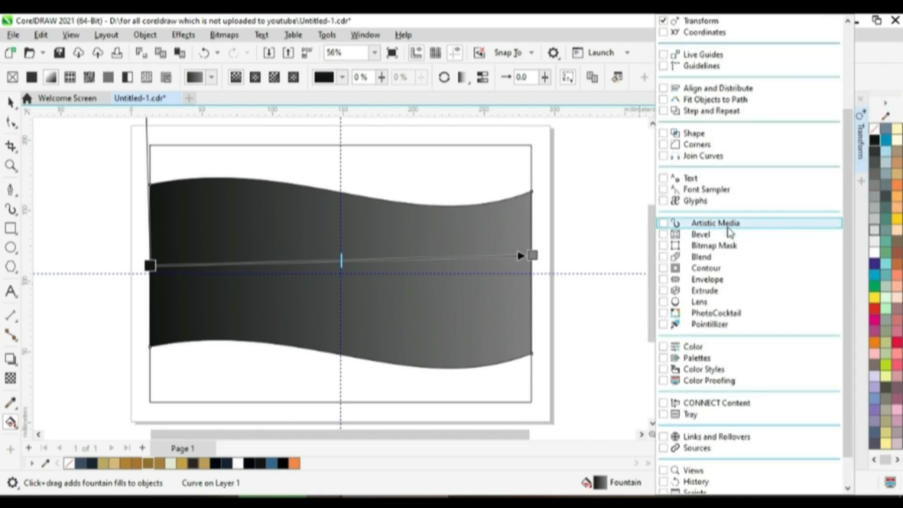
pyautogui.scroll(-1, 725, 264)
pyautogui.click(697, 324)
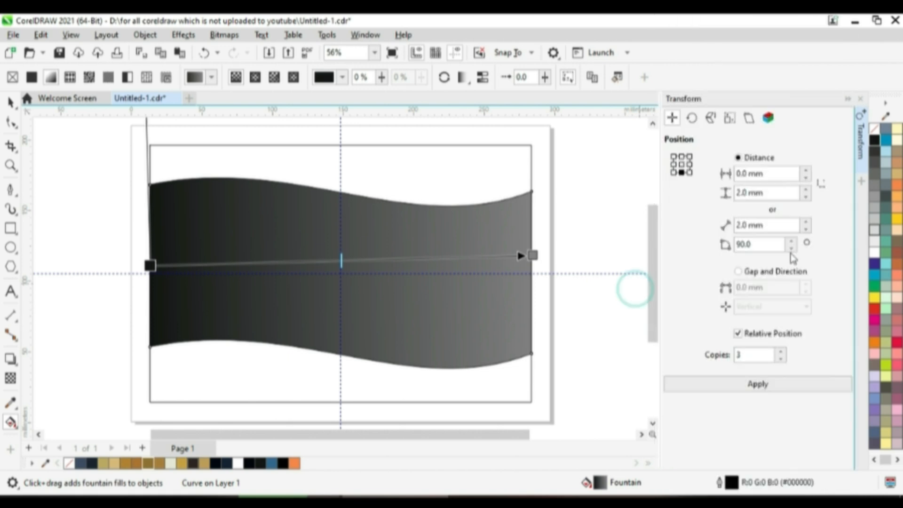
pyautogui.click(727, 256)
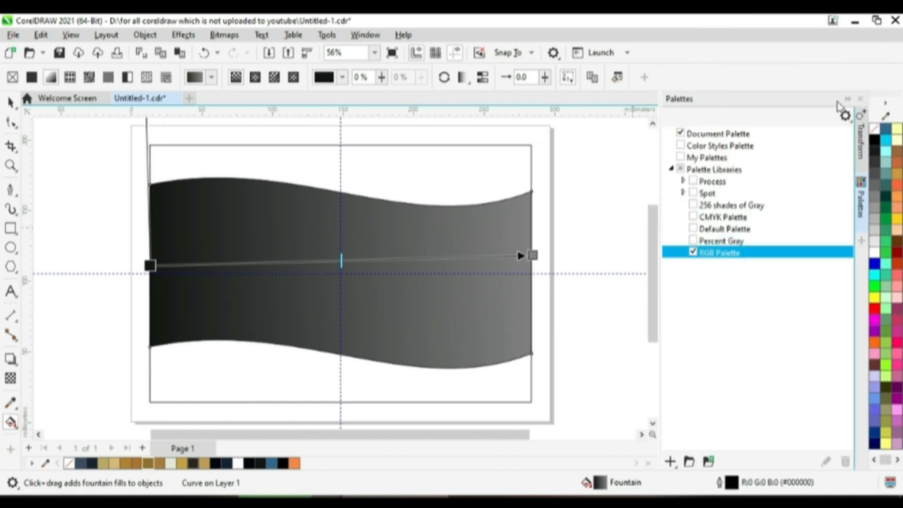
pyautogui.click(848, 100)
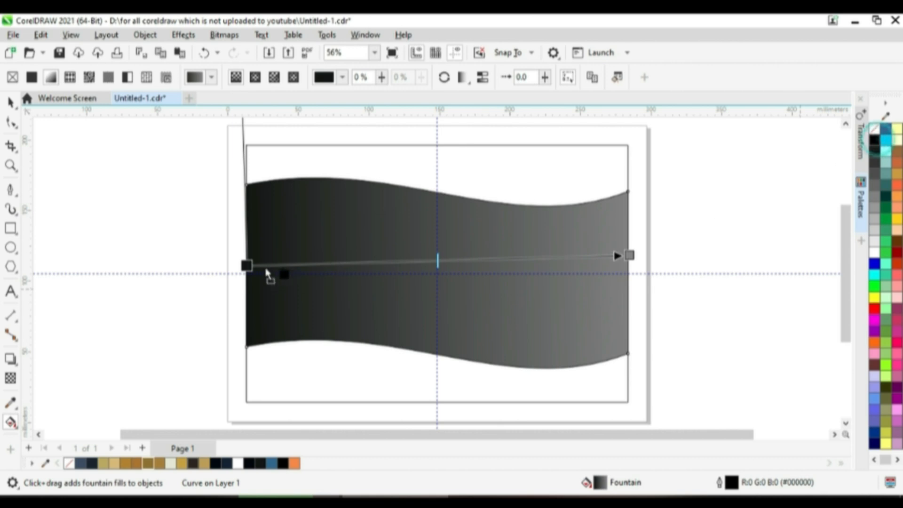
# Recolour the wave's gradient with pure black near the start and dark grey at the end, and remove its outline.
pyautogui.moveTo(266, 269); pyautogui.dragTo(253, 266)
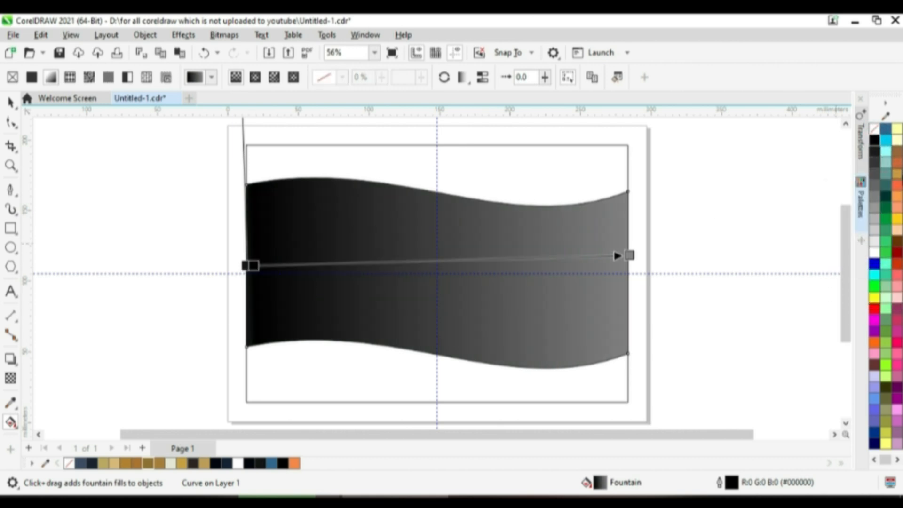
pyautogui.moveTo(897, 174); pyautogui.dragTo(630, 256)
pyautogui.hotkey('ctrl', 'z')
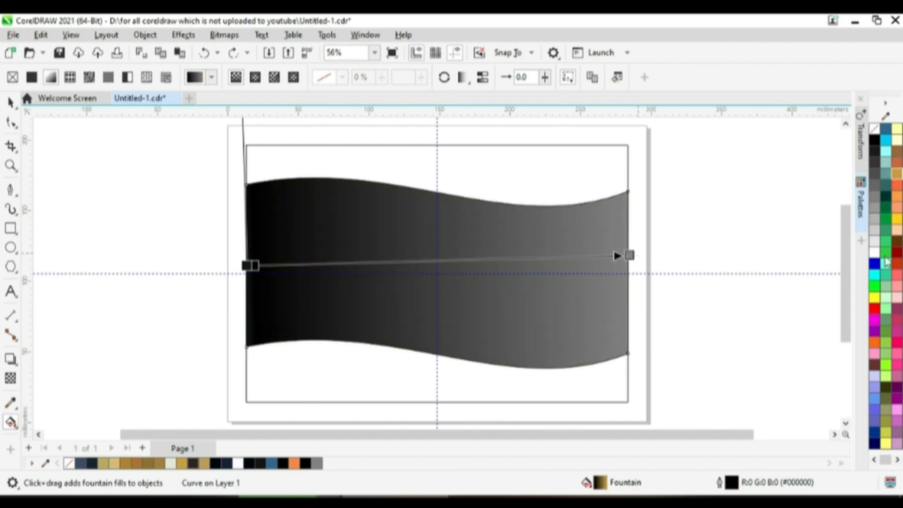
pyautogui.moveTo(875, 182); pyautogui.dragTo(629, 256)
pyautogui.click(535, 347)
pyautogui.press('space')
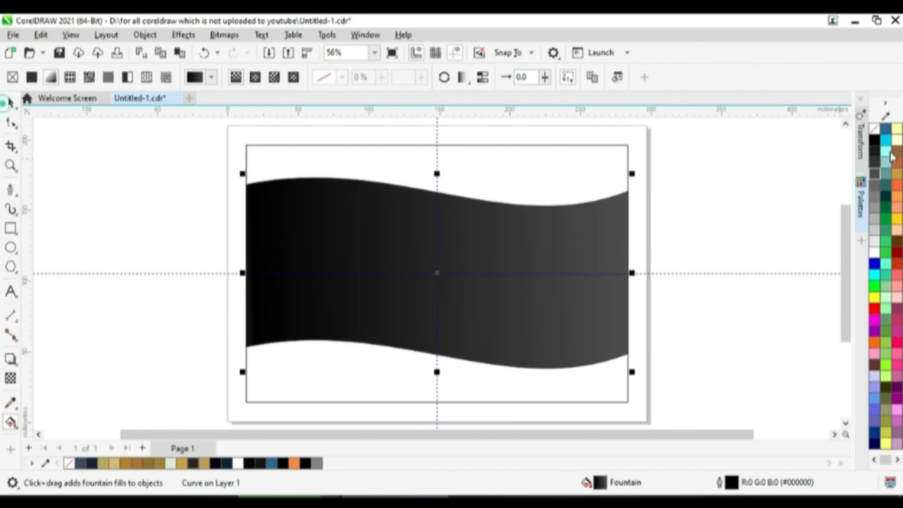
# Apply a linear black-to-white fountain fill to the background rectangle, spanning its full width horizontally.
pyautogui.click(12, 421)
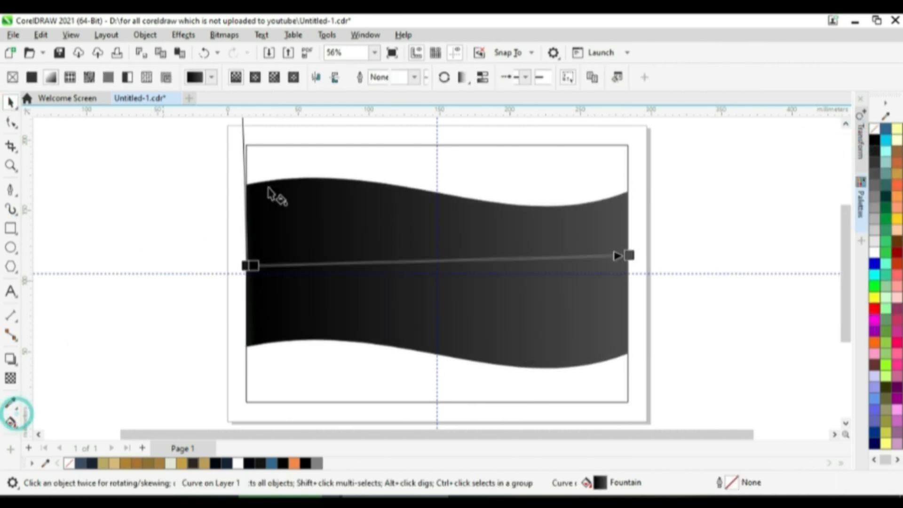
pyautogui.moveTo(299, 159); pyautogui.dragTo(686, 133)
pyautogui.hotkey('ctrl', 'z')
pyautogui.click(328, 164)
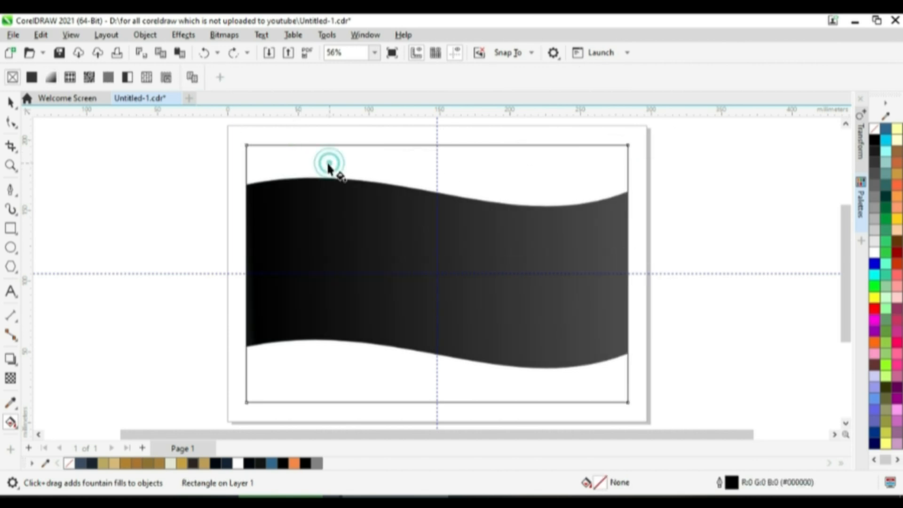
pyautogui.moveTo(266, 385); pyautogui.dragTo(246, 273)
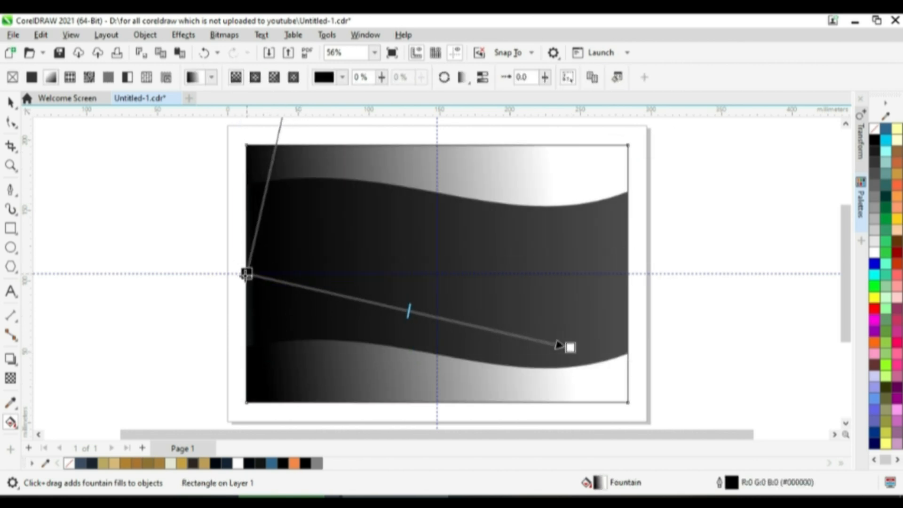
pyautogui.moveTo(570, 346); pyautogui.dragTo(628, 280)
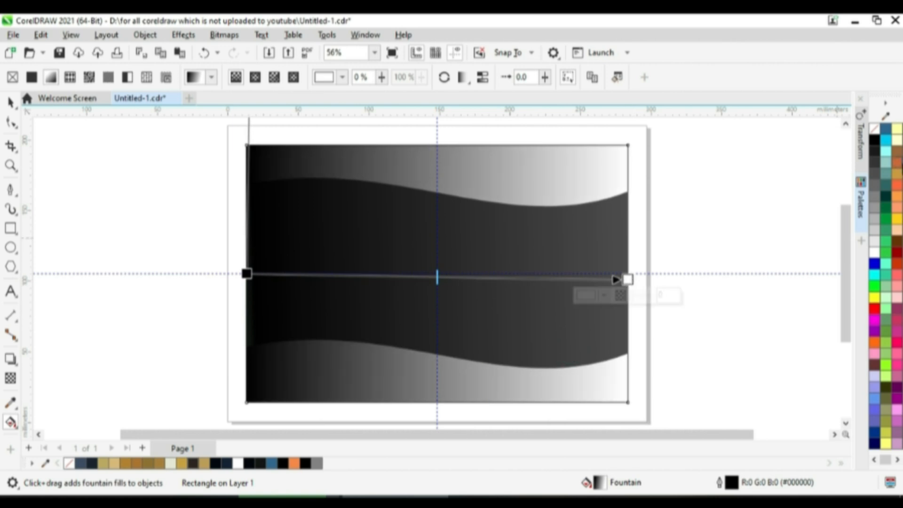
# Set the rectangle's gradient start to dark grey and its end to black, and deselect it.
pyautogui.moveTo(244, 275); pyautogui.dragTo(245, 273)
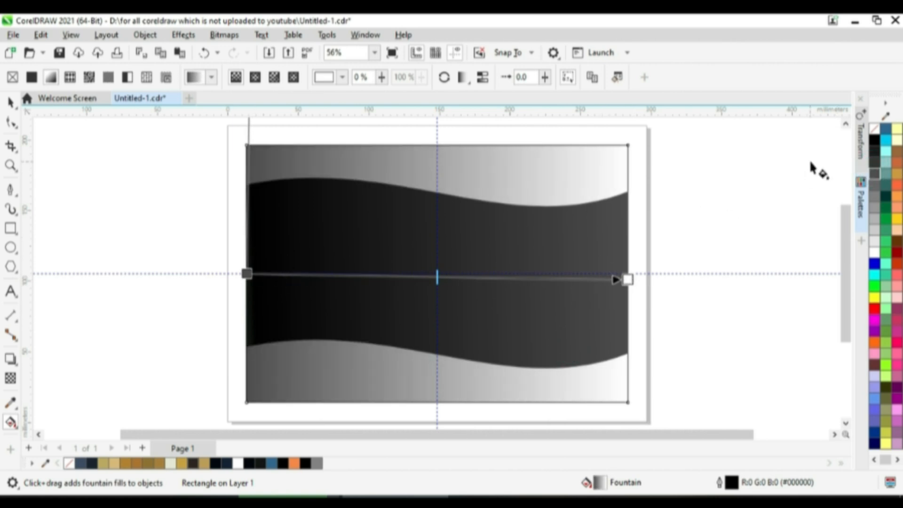
pyautogui.moveTo(281, 237); pyautogui.dragTo(251, 270)
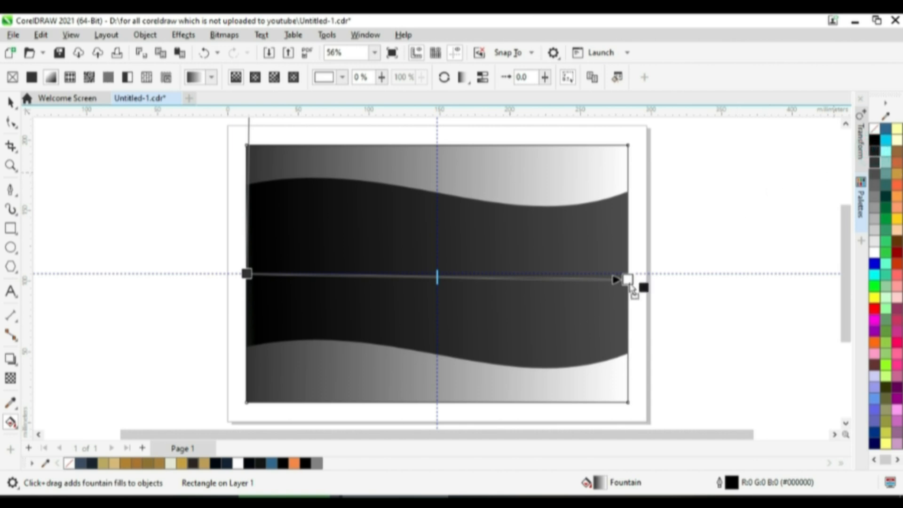
pyautogui.moveTo(632, 290); pyautogui.dragTo(629, 281)
pyautogui.moveTo(877, 145); pyautogui.dragTo(630, 281)
pyautogui.click(10, 102)
pyautogui.click(73, 170)
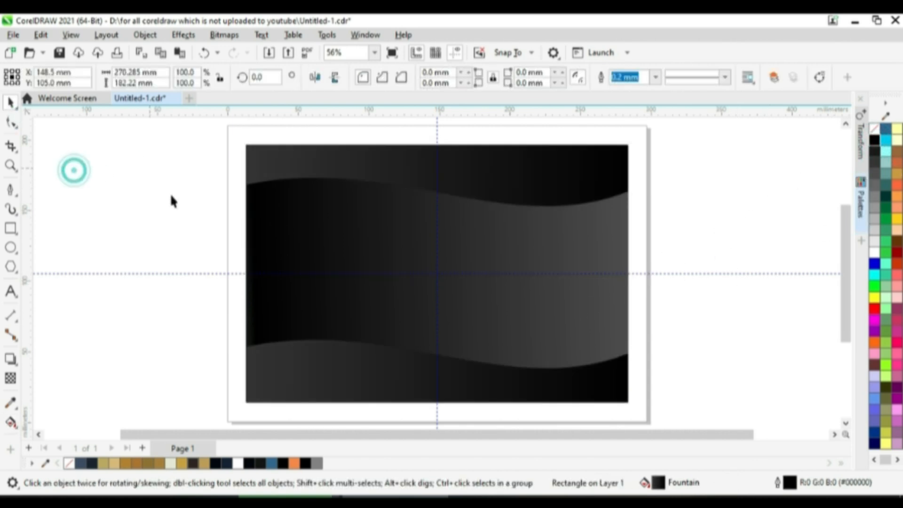
# Delete the extra black stop in the wave's gradient and make the gradient's start node pure black.
pyautogui.click(346, 323)
pyautogui.click(10, 423)
pyautogui.moveTo(255, 264); pyautogui.dragTo(285, 266)
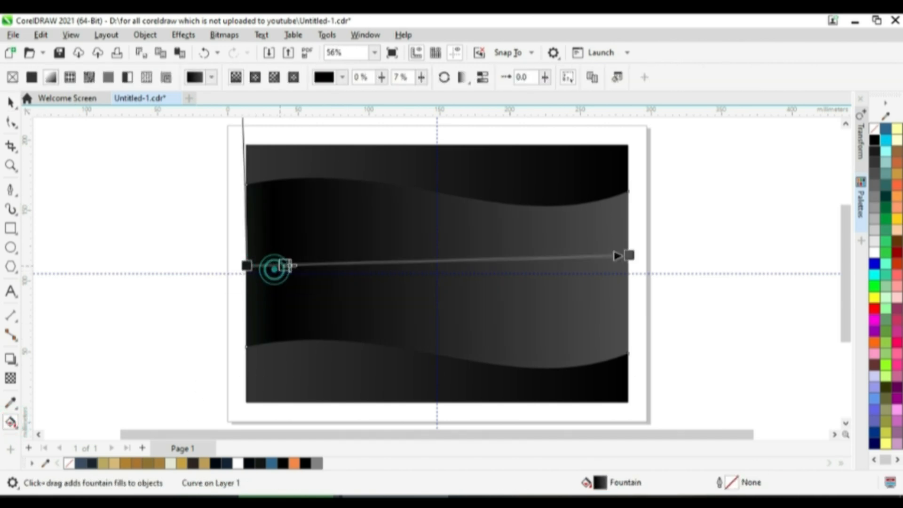
pyautogui.doubleClick(283, 265)
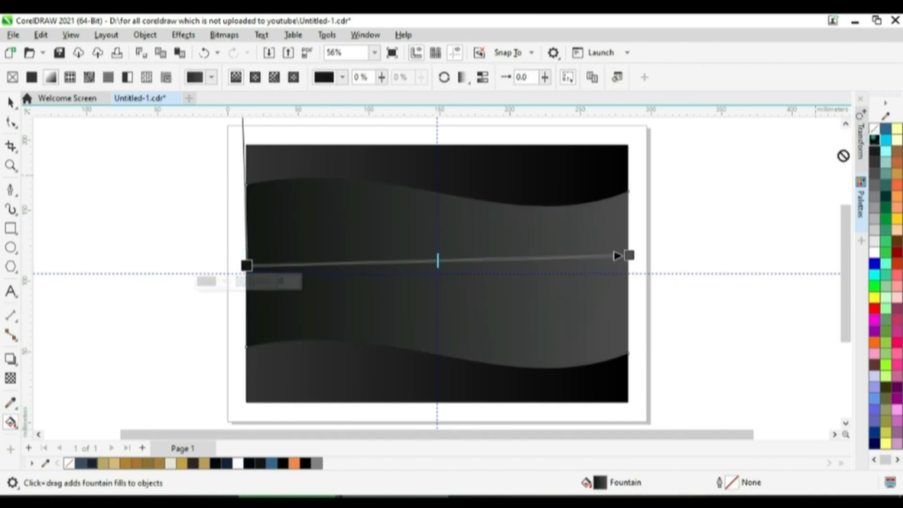
pyautogui.click(9, 102)
pyautogui.click(87, 169)
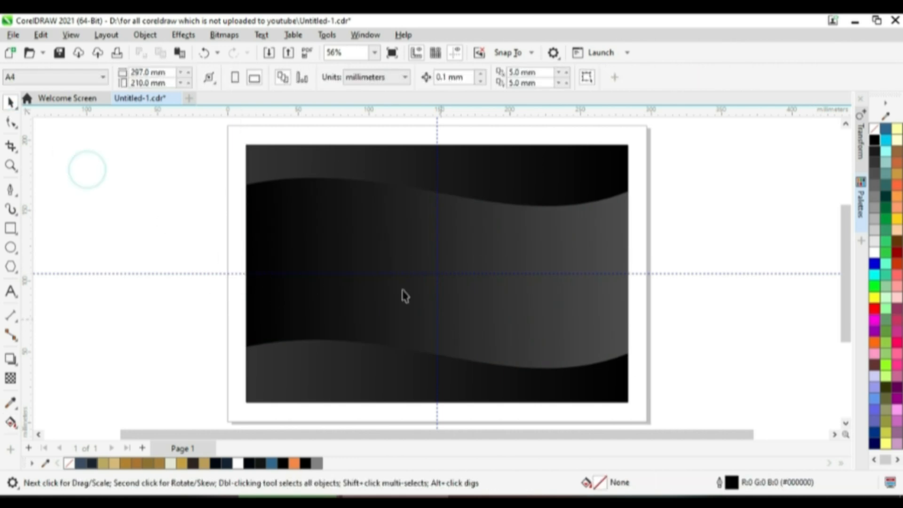
# Create a copy of the wave scaled vertically to about 70% about its centre, and set its gradient end to black.
pyautogui.click(360, 213)
pyautogui.moveTo(437, 169); pyautogui.dragTo(446, 200)
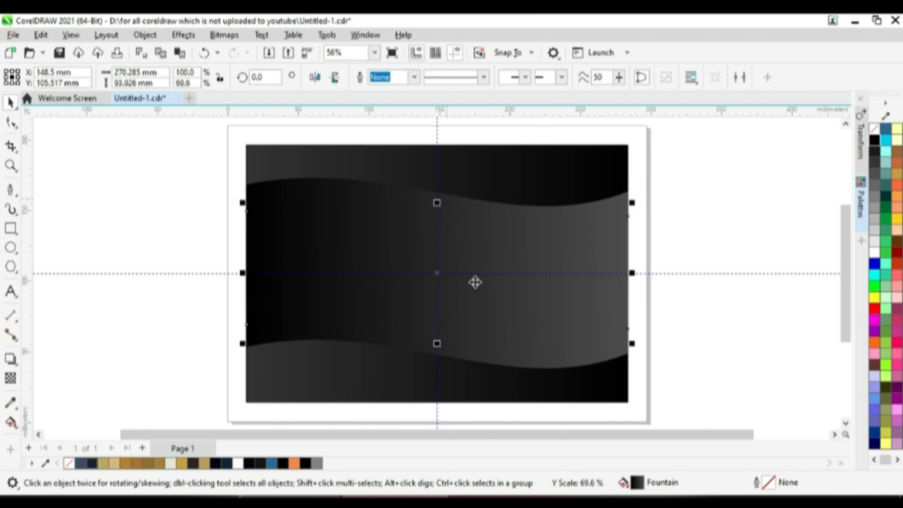
pyautogui.click(11, 423)
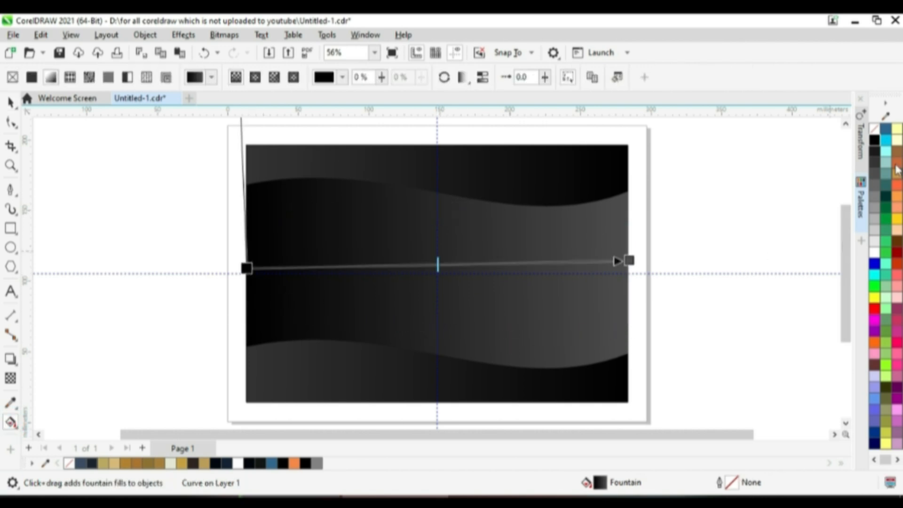
pyautogui.moveTo(874, 141); pyautogui.dragTo(629, 264)
pyautogui.click(11, 103)
pyautogui.click(124, 194)
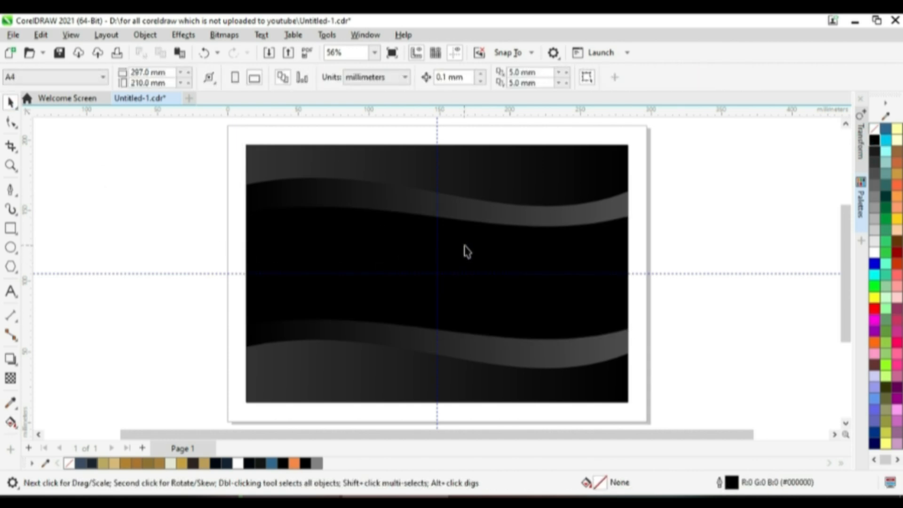
# Bend the inner black wave's lower and upper edges with their curve handles, and reduce its height to about 91.8 mm.
pyautogui.click(550, 260)
pyautogui.press('F10')
pyautogui.click(630, 331)
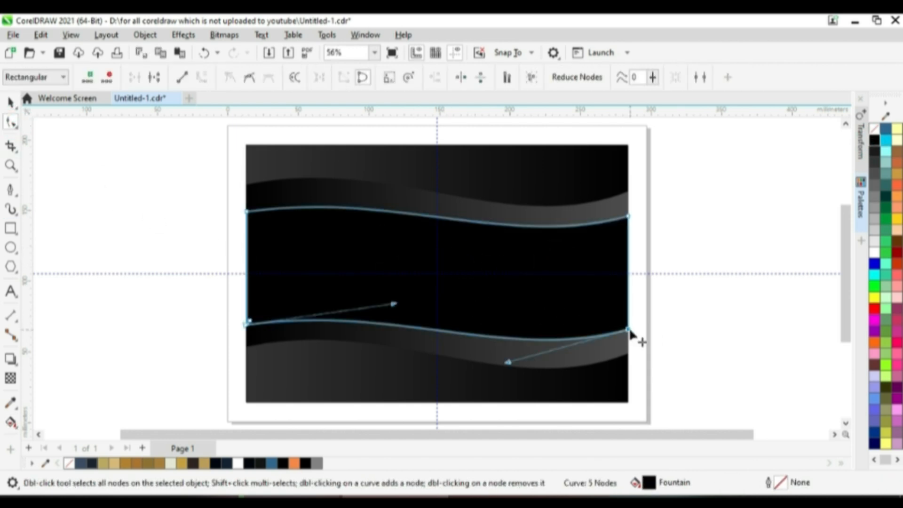
pyautogui.moveTo(509, 364); pyautogui.dragTo(554, 373)
pyautogui.click(247, 215)
pyautogui.moveTo(398, 188); pyautogui.dragTo(357, 171)
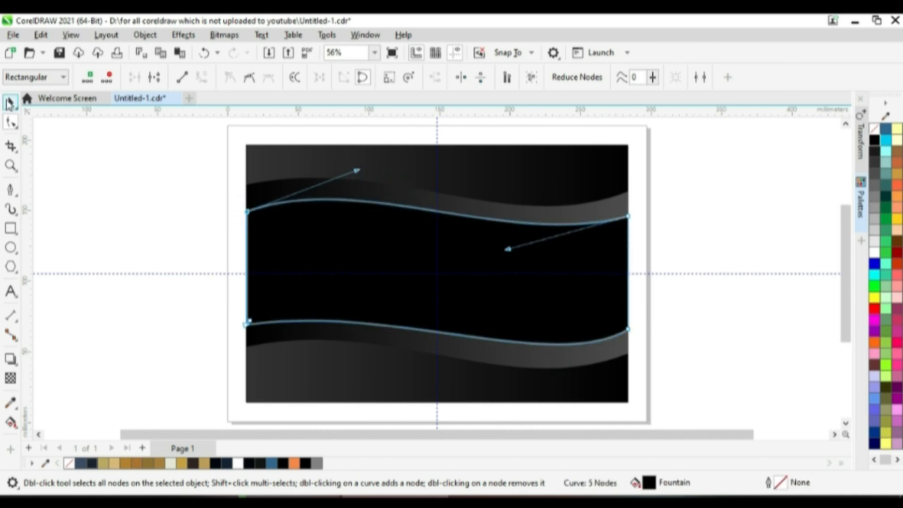
pyautogui.click(10, 102)
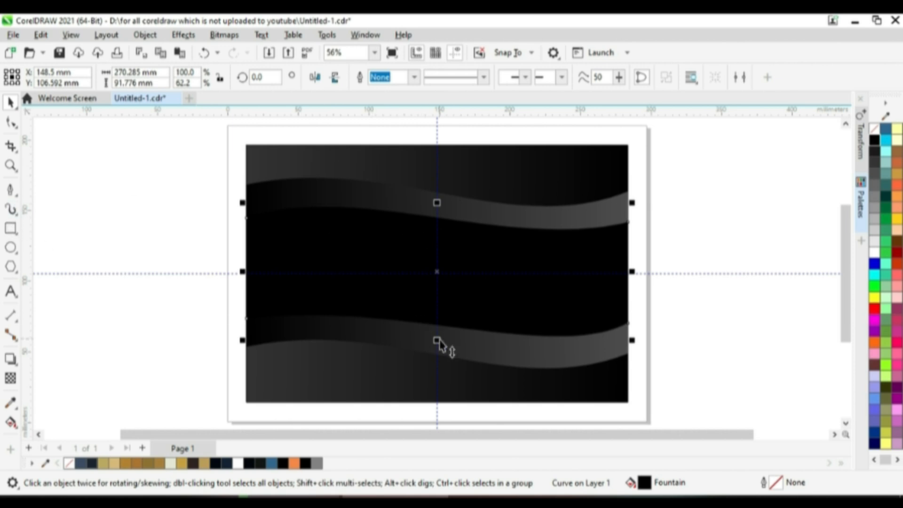
# Give the inner black wave a 5.0 mm outline and convert the outline to an object.
pyautogui.click(414, 76)
pyautogui.click(390, 215)
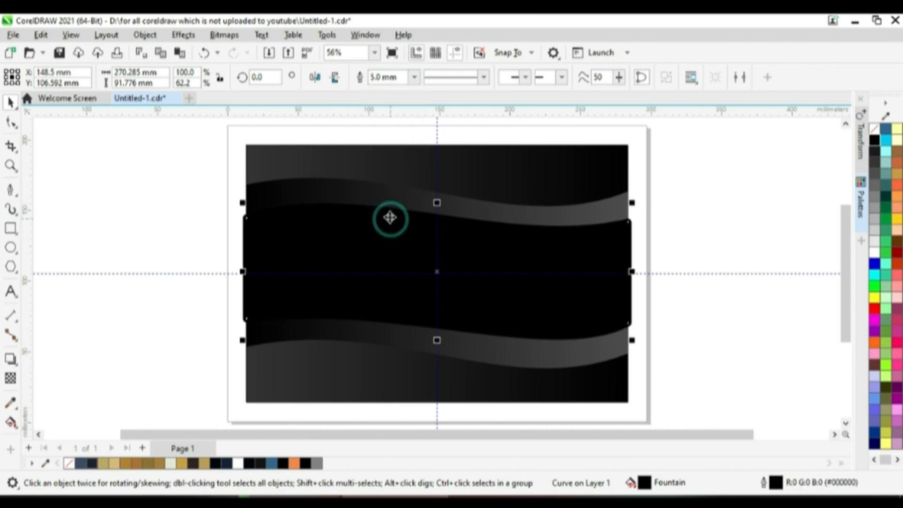
pyautogui.click(414, 77)
pyautogui.click(388, 214)
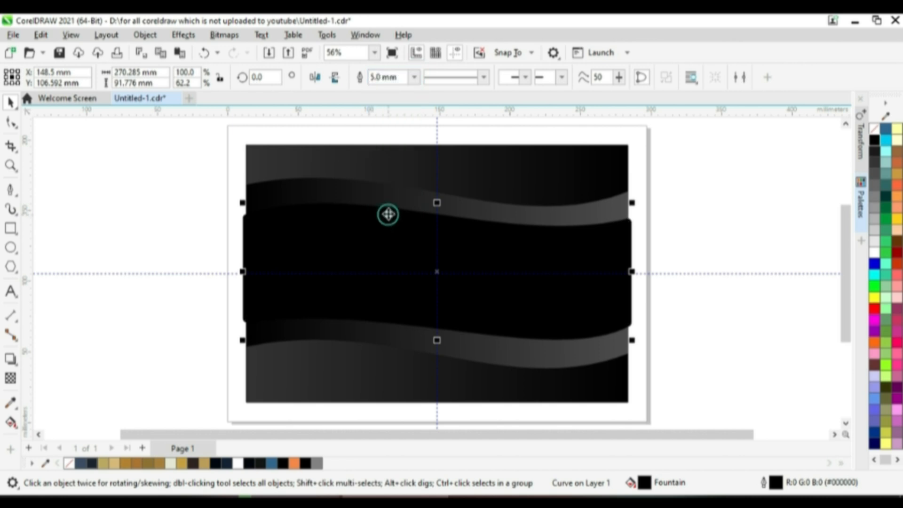
pyautogui.click(145, 35)
pyautogui.click(246, 373)
# Apply a horizontal fountain fill to the converted outline, with a dark brown start followed by gold and yellow stops.
pyautogui.click(10, 422)
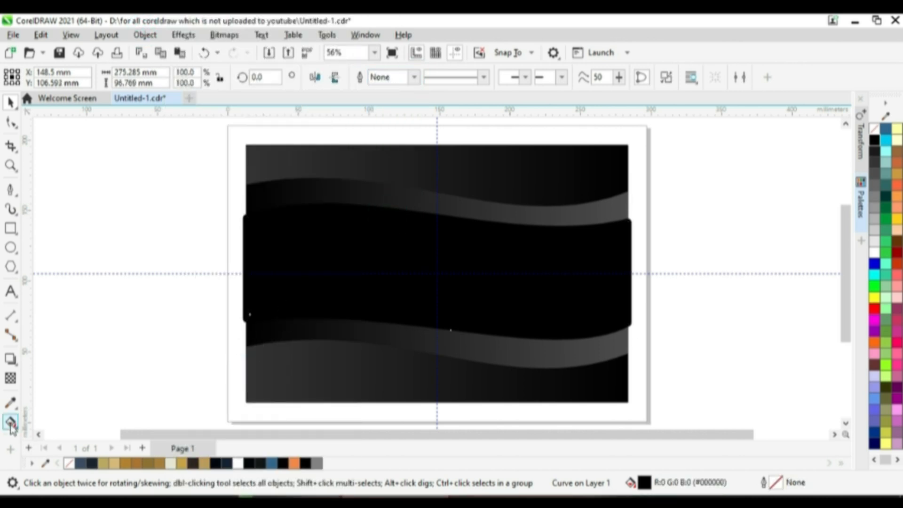
pyautogui.moveTo(243, 274); pyautogui.dragTo(631, 273)
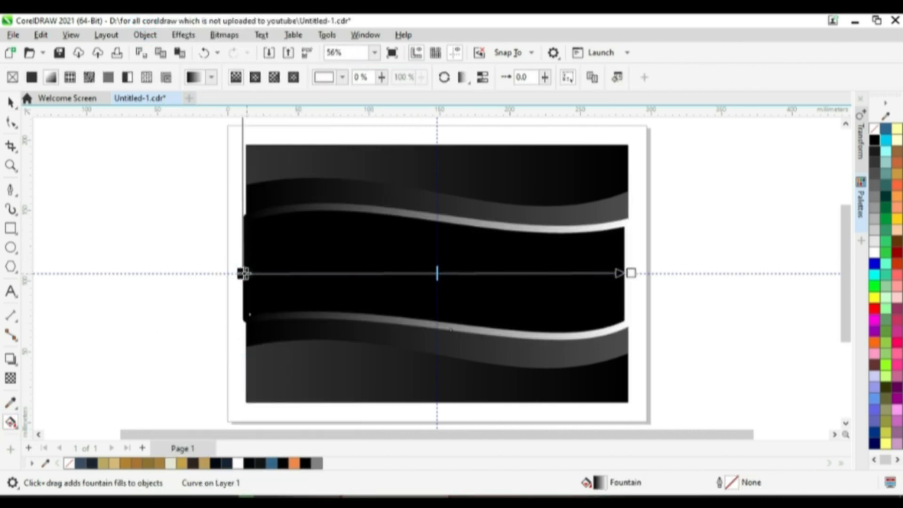
pyautogui.moveTo(897, 242); pyautogui.dragTo(506, 322)
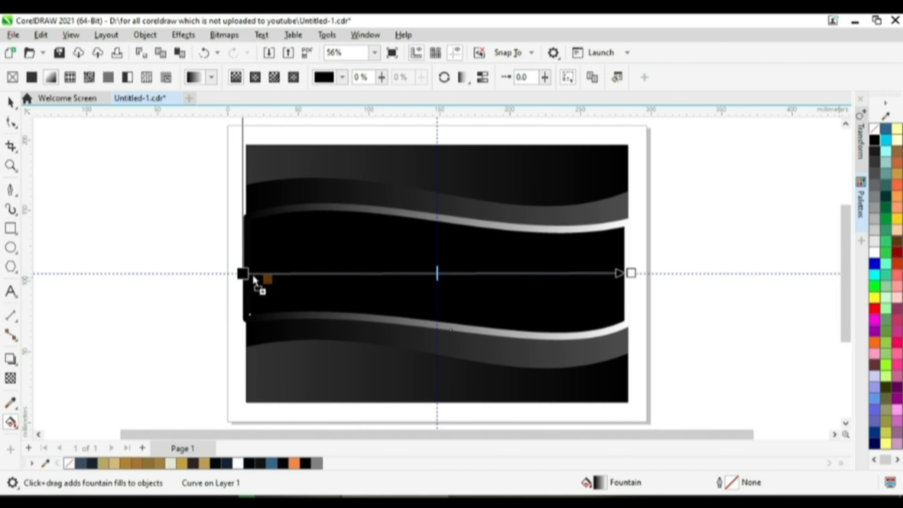
pyautogui.moveTo(254, 281); pyautogui.dragTo(246, 275)
pyautogui.moveTo(897, 175); pyautogui.dragTo(344, 273)
pyautogui.moveTo(898, 220); pyautogui.dragTo(441, 273)
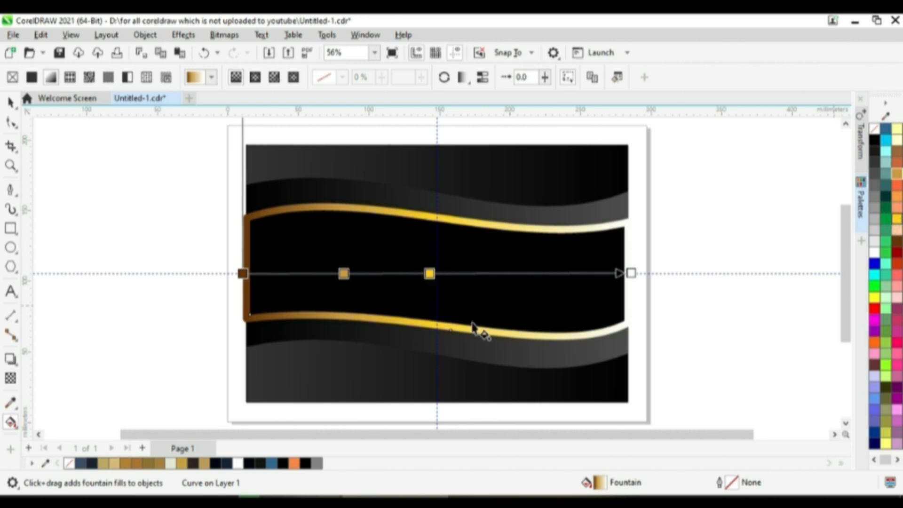
# Add peach and orange colour stops to the second half of the outline's gradient.
pyautogui.moveTo(670, 312); pyautogui.dragTo(515, 273)
pyautogui.moveTo(897, 151); pyautogui.dragTo(617, 286)
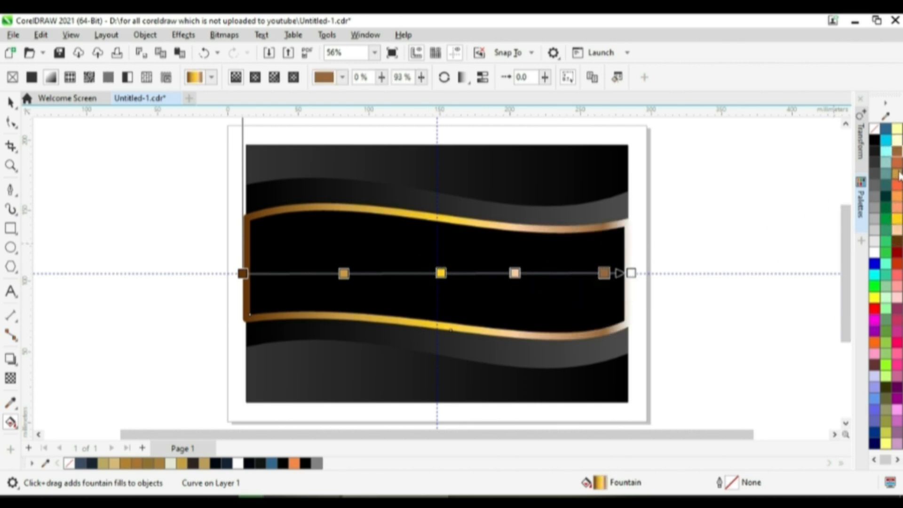
pyautogui.moveTo(443, 276); pyautogui.dragTo(442, 274)
pyautogui.moveTo(604, 273); pyautogui.dragTo(569, 273)
pyautogui.moveTo(897, 196); pyautogui.dragTo(568, 273)
# Extend the outline gradient's end beyond the page's right edge, and recolour the end node and the yellow stop gold.
pyautogui.moveTo(631, 272); pyautogui.dragTo(530, 271)
pyautogui.click(676, 269)
pyautogui.moveTo(897, 174); pyautogui.dragTo(678, 269)
pyautogui.click(553, 151)
pyautogui.moveTo(897, 173); pyautogui.dragTo(676, 269)
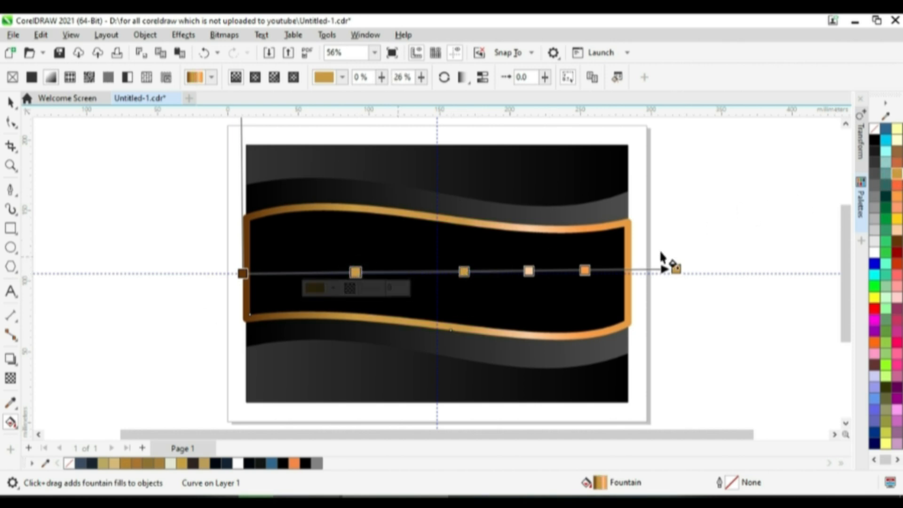
# Pull the outline gradient's end back to the wave's right side, colour it dark brown and place a dark brown stop left of centre.
pyautogui.moveTo(676, 269); pyautogui.dragTo(621, 276)
pyautogui.click(622, 276)
pyautogui.moveTo(897, 241); pyautogui.dragTo(622, 277)
pyautogui.moveTo(346, 278); pyautogui.dragTo(388, 275)
# Widen the golden outline to about 283 mm so it overhangs both sides, and PowerClip it inside the larger grey wave.
pyautogui.click(11, 103)
pyautogui.moveTo(238, 272)
pyautogui.mouseDown()
pyautogui.moveTo(239, 281)
pyautogui.moveTo(200, 268)
pyautogui.moveTo(235, 271)
pyautogui.mouseUp()
pyautogui.moveTo(642, 271)
pyautogui.mouseDown()
pyautogui.moveTo(632, 286)
pyautogui.moveTo(641, 282)
pyautogui.mouseUp()
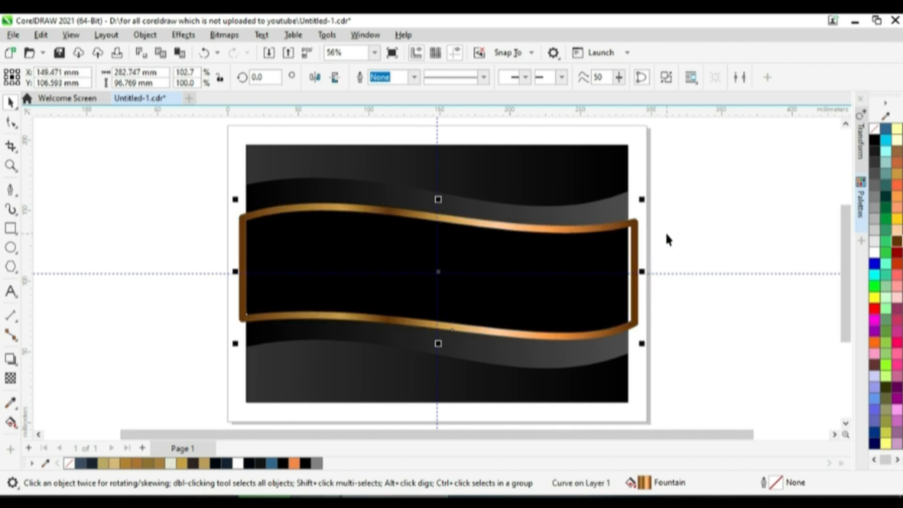
pyautogui.rightClick(635, 261)
pyautogui.click(675, 260)
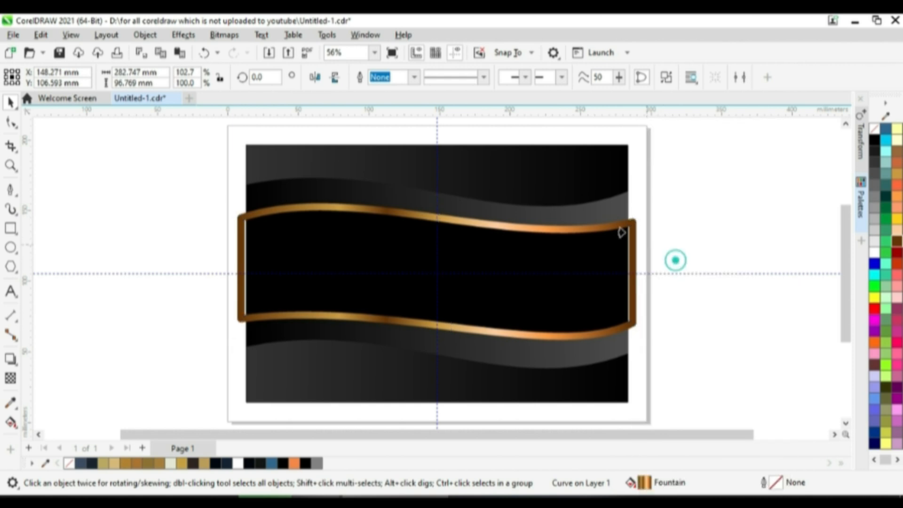
pyautogui.click(620, 231)
# Reshape the upper and lower curves of the inner black wave so the golden borders vary in thickness along their length.
pyautogui.click(563, 261)
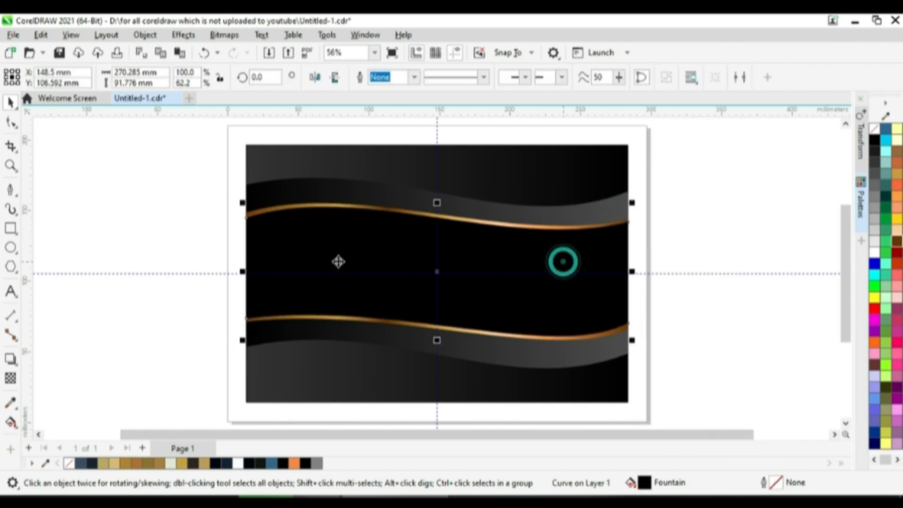
pyautogui.click(12, 122)
pyautogui.click(248, 218)
pyautogui.click(357, 188)
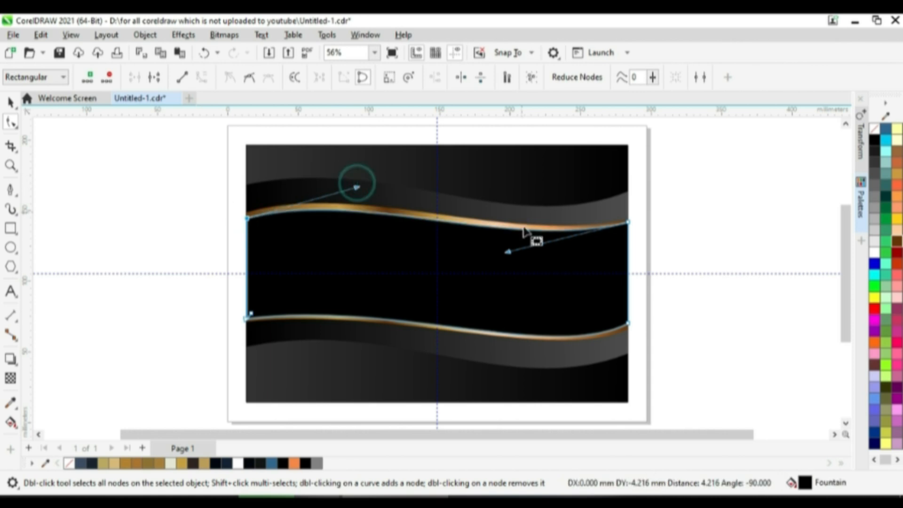
pyautogui.click(628, 324)
pyautogui.moveTo(553, 361); pyautogui.dragTo(548, 358)
pyautogui.moveTo(394, 301); pyautogui.dragTo(395, 298)
pyautogui.click(10, 103)
pyautogui.click(129, 163)
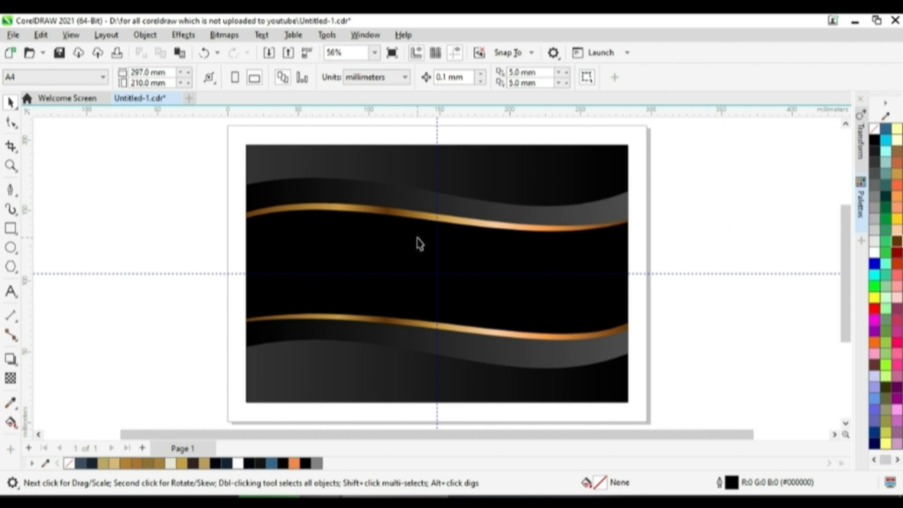
# Draw a straight freehand line about 268 mm long across the inner black wave, just under the upper golden border.
pyautogui.click(18, 201)
pyautogui.click(47, 188)
pyautogui.click(247, 229)
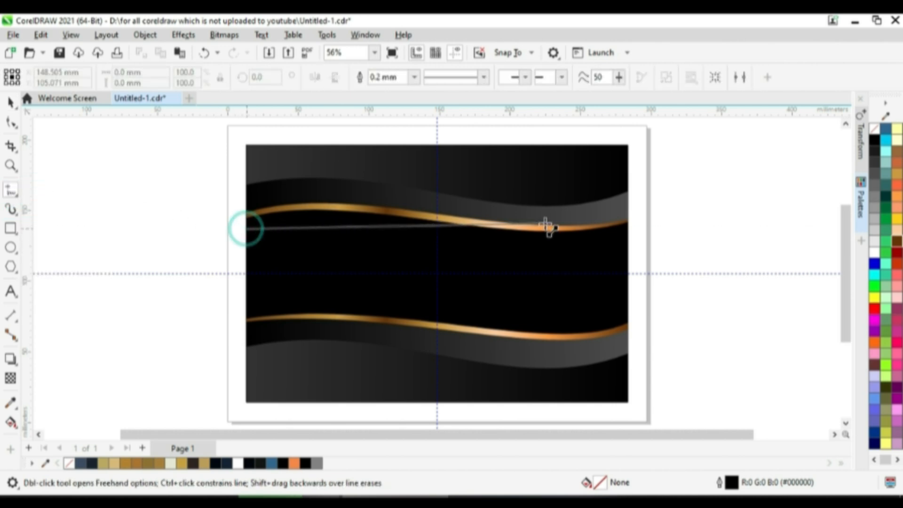
pyautogui.click(625, 224)
# Convert the line to a curve and bend it to follow the underside of the upper golden border.
pyautogui.press('F10')
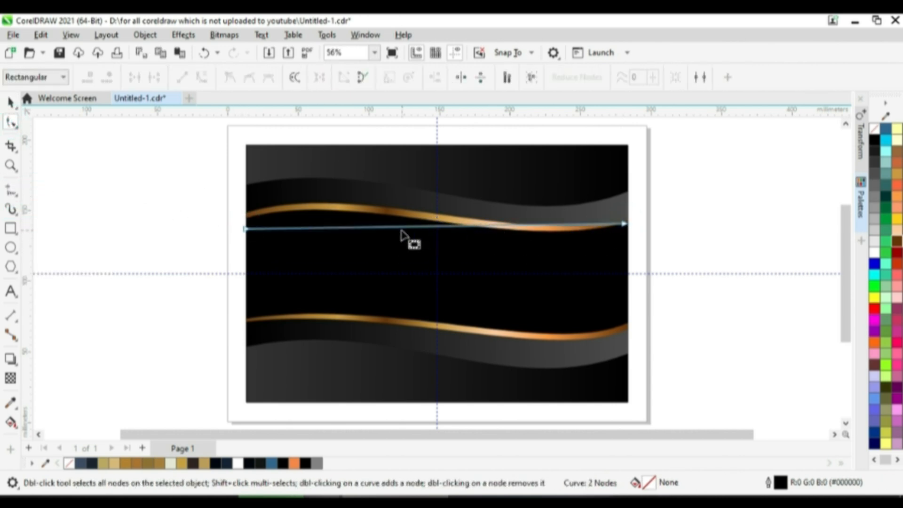
pyautogui.rightClick(403, 230)
pyautogui.click(337, 230)
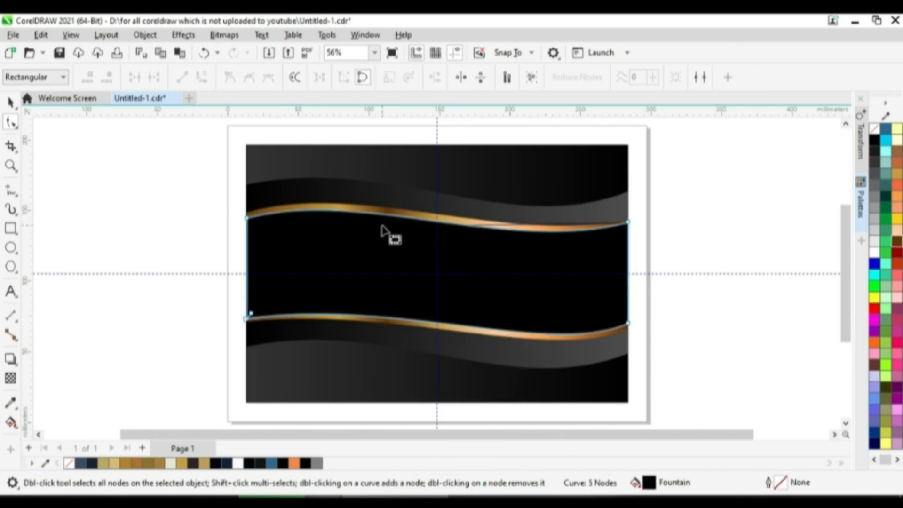
pyautogui.click(382, 227)
pyautogui.click(356, 227)
pyautogui.click(199, 78)
pyautogui.moveTo(372, 227); pyautogui.dragTo(302, 211)
pyautogui.moveTo(501, 227); pyautogui.dragTo(506, 253)
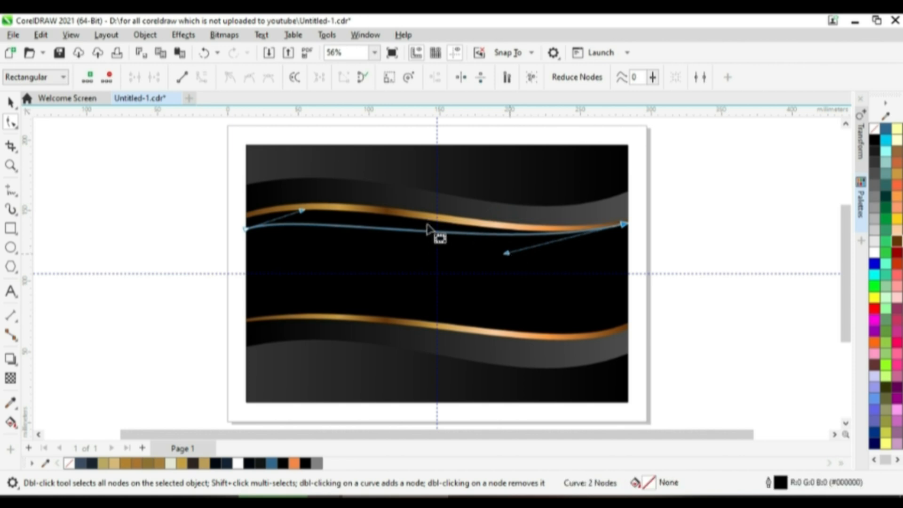
pyautogui.moveTo(302, 210); pyautogui.dragTo(333, 193)
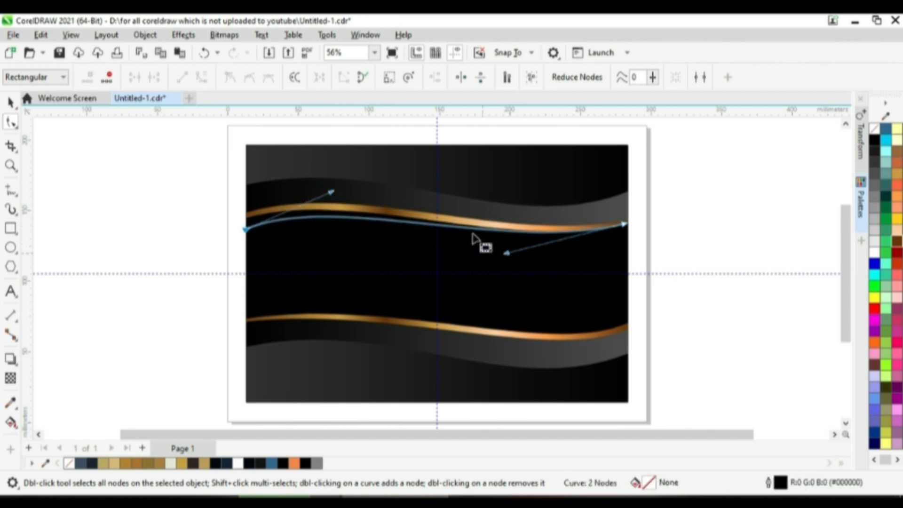
pyautogui.moveTo(246, 230); pyautogui.dragTo(246, 225)
pyautogui.moveTo(332, 187); pyautogui.dragTo(334, 193)
# Give the curved line a white 0.25 mm outline and convert the outline to an object.
pyautogui.click(10, 102)
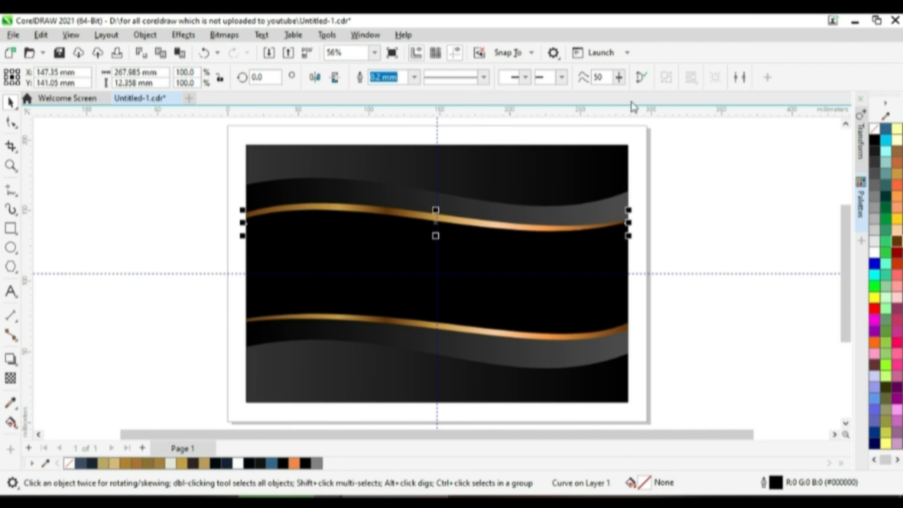
pyautogui.rightClick(875, 128)
pyautogui.click(809, 138)
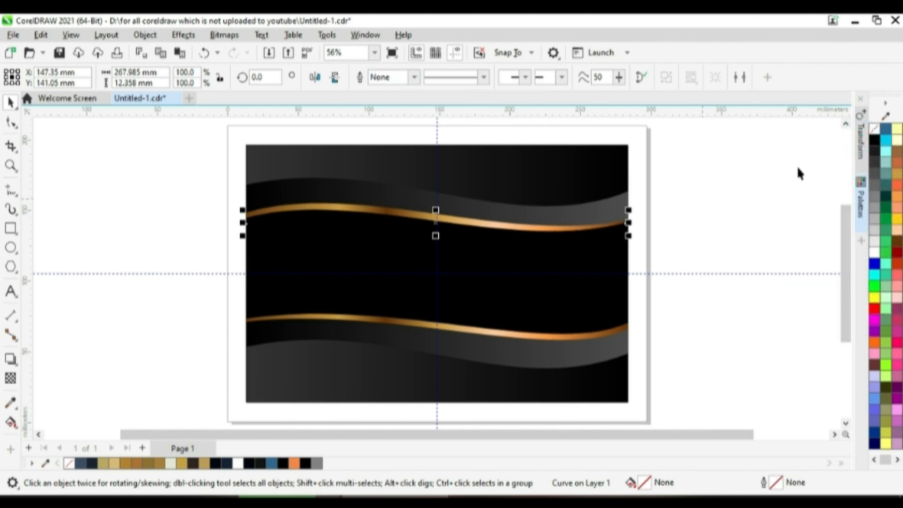
pyautogui.rightClick(875, 254)
pyautogui.click(414, 76)
pyautogui.click(409, 128)
pyautogui.click(145, 37)
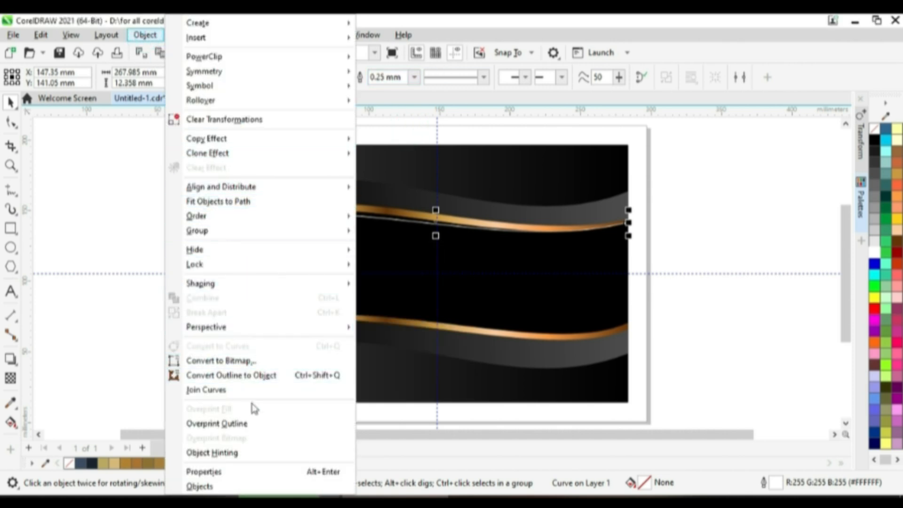
pyautogui.click(241, 372)
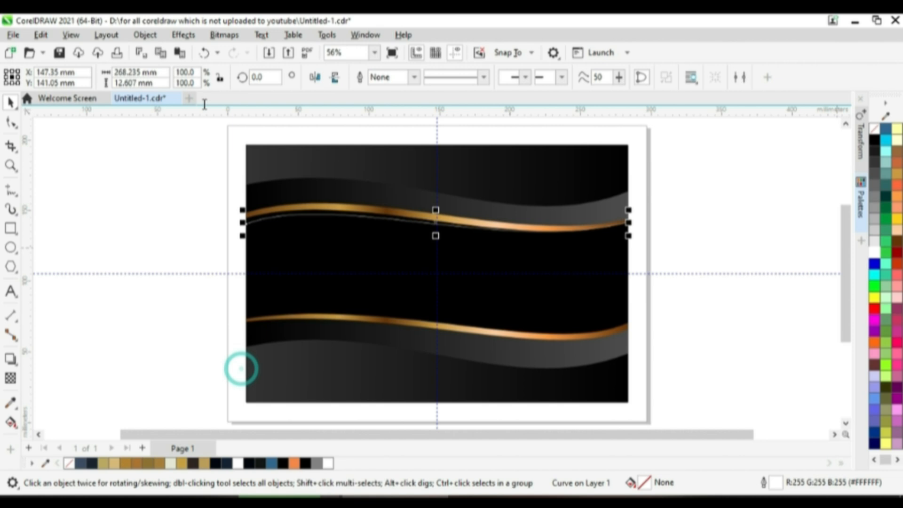
# Apply a horizontal fountain fill along the full width of the thin curved line.
pyautogui.click(10, 422)
pyautogui.moveTo(251, 222); pyautogui.dragTo(624, 223)
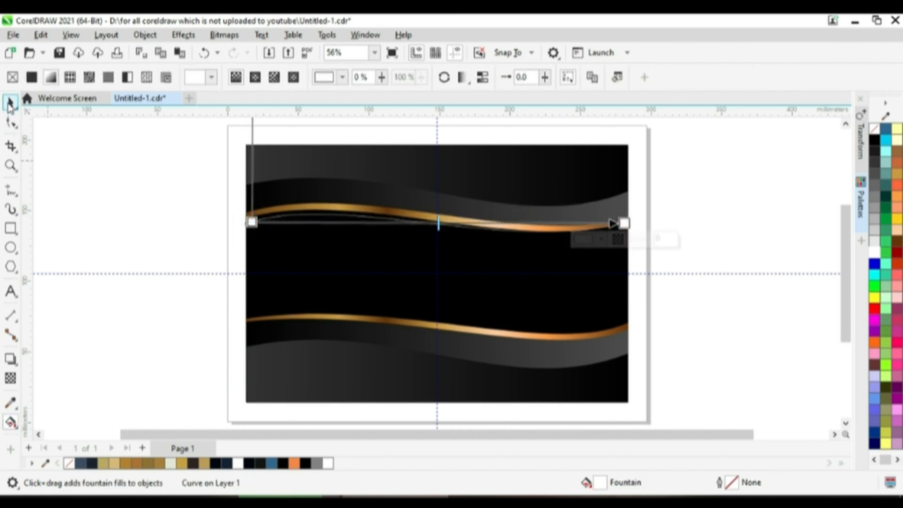
pyautogui.click(10, 102)
# Try to PowerClip the thin curved line inside the inner black wave, and undo it.
pyautogui.scroll(3, 403, 212)
pyautogui.scroll(-2, 372, 212)
pyautogui.rightClick(373, 216)
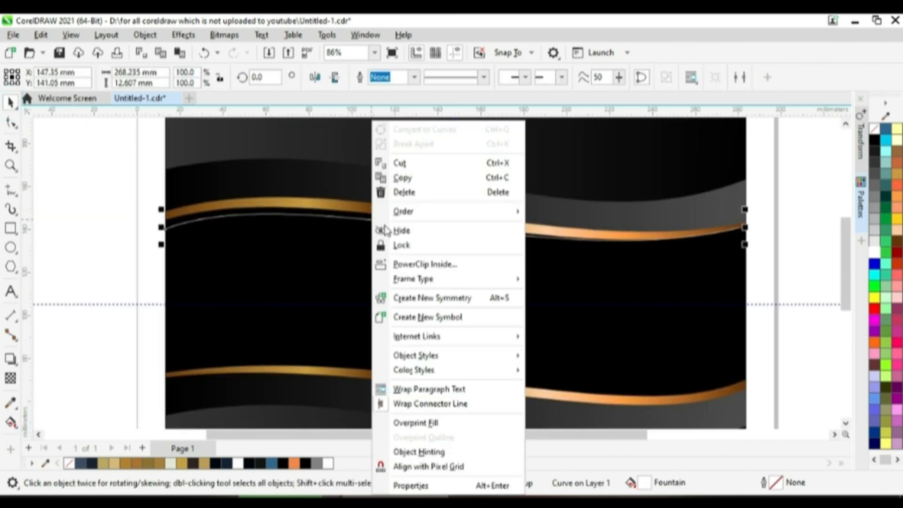
pyautogui.click(403, 262)
pyautogui.click(413, 276)
pyautogui.click(62, 128)
pyautogui.click(71, 131)
pyautogui.hotkey('ctrl', 'z')
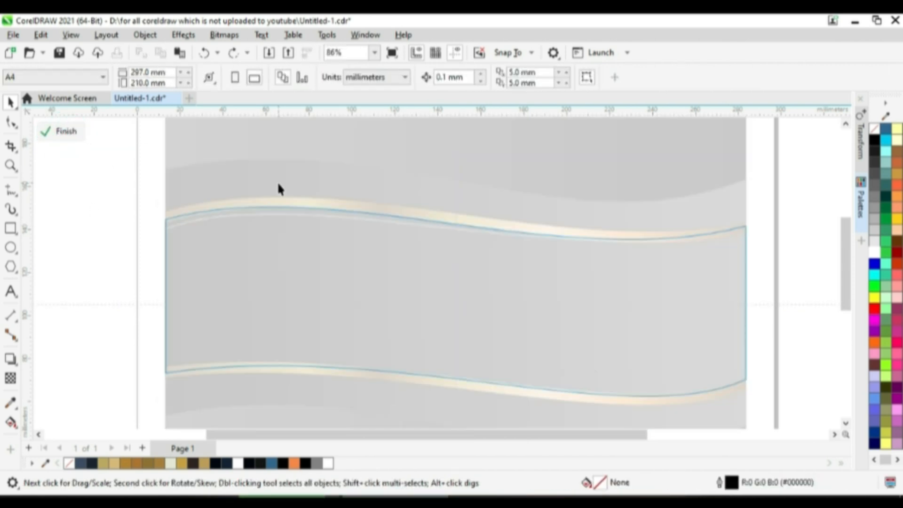
pyautogui.click(79, 140)
pyautogui.hotkey('ctrl', 'z')
pyautogui.scroll(-1, 104, 191)
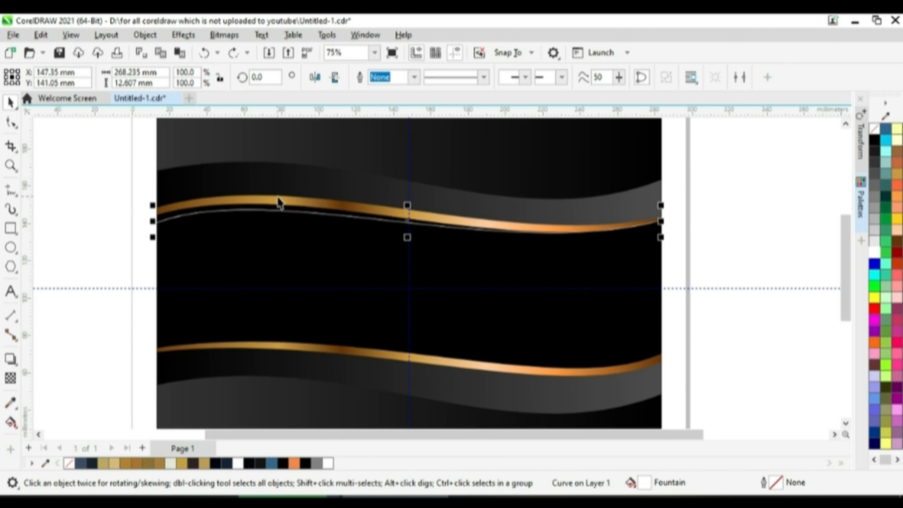
# Colour the thin line's gradient with dark brown, gold, dark brown, peach and gold stops, ending in brown.
pyautogui.press('g')
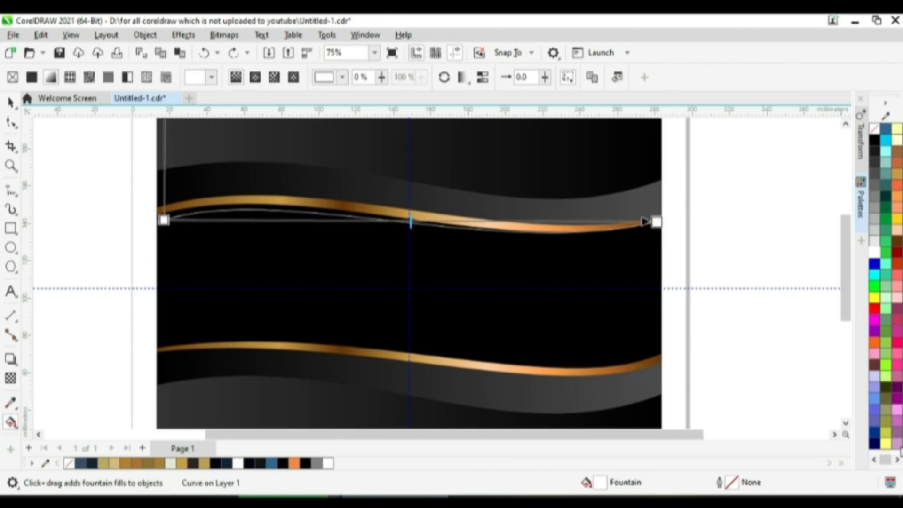
pyautogui.moveTo(170, 221); pyautogui.dragTo(164, 220)
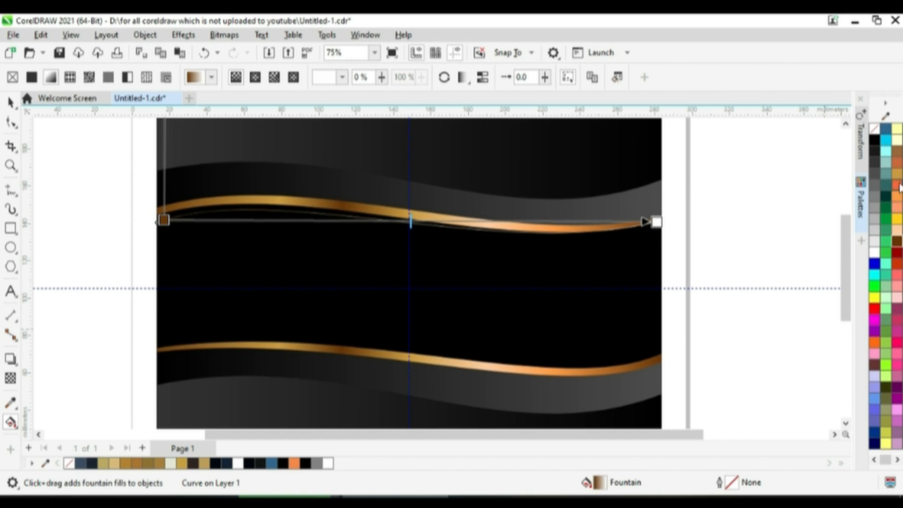
pyautogui.moveTo(897, 173); pyautogui.dragTo(253, 220)
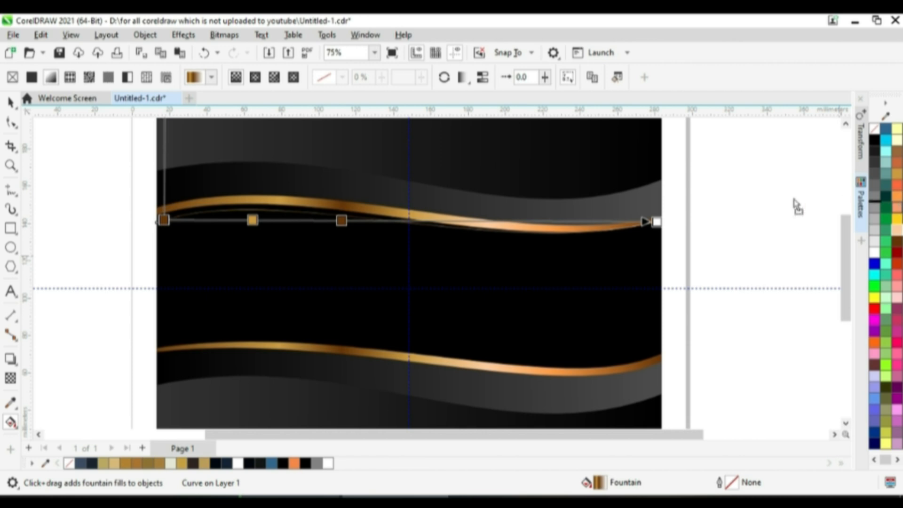
pyautogui.moveTo(425, 223); pyautogui.dragTo(445, 223)
pyautogui.moveTo(898, 226); pyautogui.dragTo(448, 227)
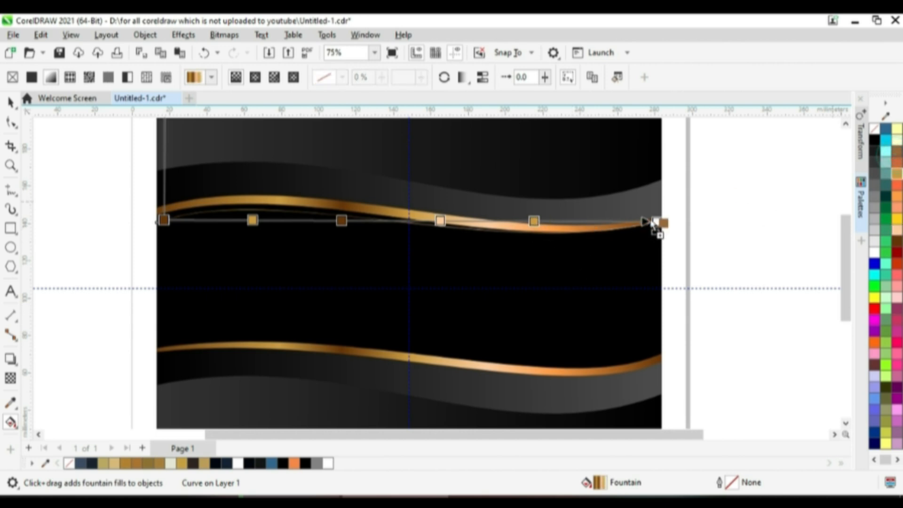
# Make rotated copies of the thin golden line around its right end so they fan out below the upper border.
pyautogui.click(11, 101)
pyautogui.moveTo(407, 236); pyautogui.dragTo(408, 241)
pyautogui.hotkey('ctrl', 'z')
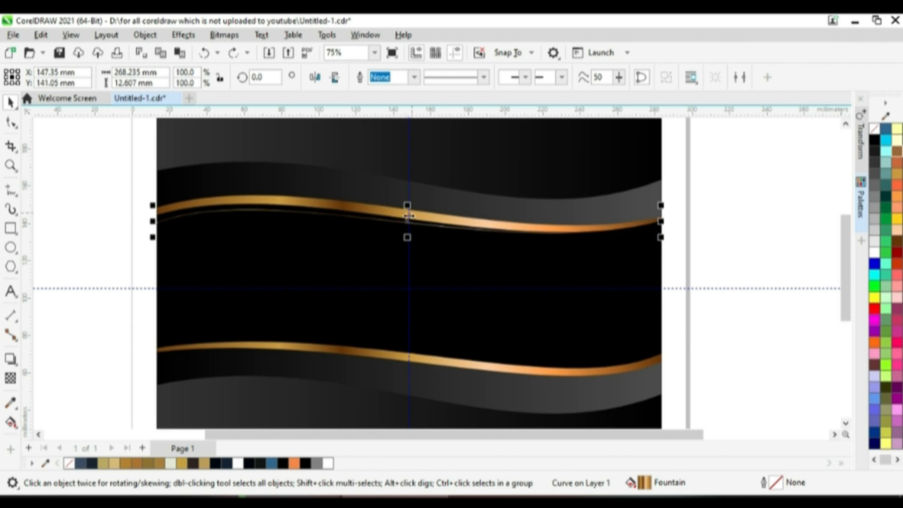
pyautogui.click(408, 221)
pyautogui.click(139, 253)
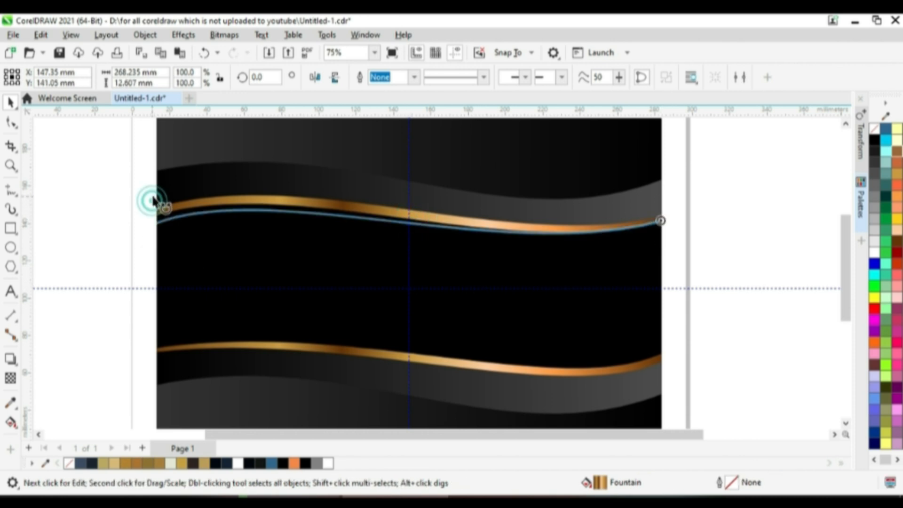
pyautogui.moveTo(157, 237); pyautogui.dragTo(181, 217)
# Select all five fanned thin lines and group them.
pyautogui.moveTo(67, 178); pyautogui.dragTo(680, 260)
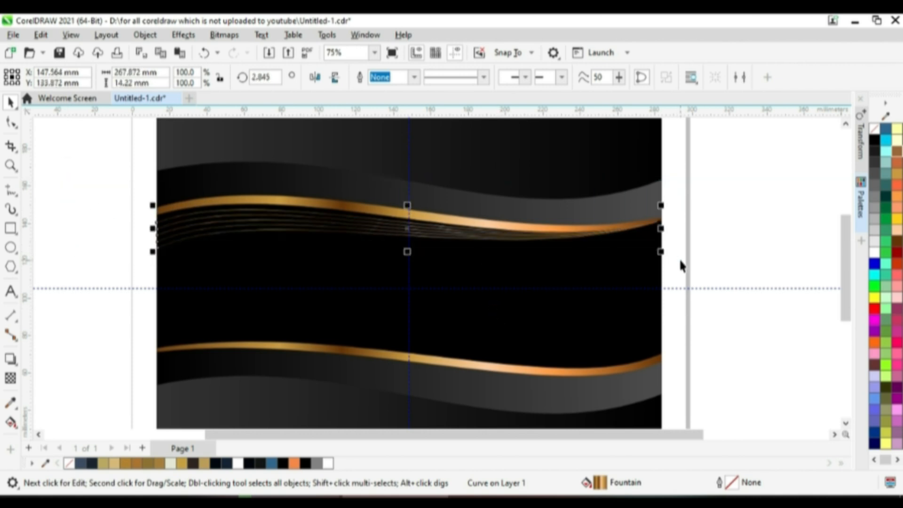
pyautogui.click(184, 203)
pyautogui.moveTo(101, 200); pyautogui.dragTo(718, 266)
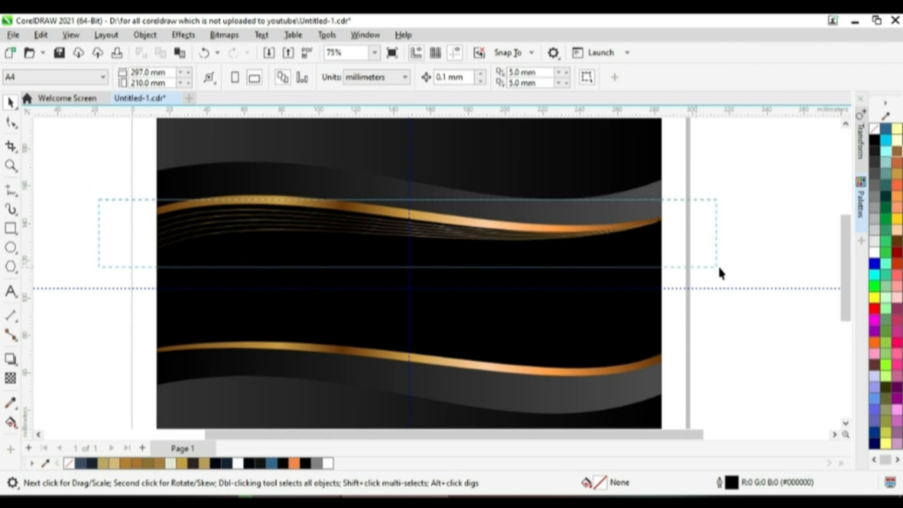
pyautogui.hotkey('ctrl', 'g')
pyautogui.moveTo(393, 230); pyautogui.dragTo(420, 205)
pyautogui.press('super+x')
pyautogui.click(787, 155)
pyautogui.hotkey('ctrl', 'z')
pyautogui.click(740, 148)
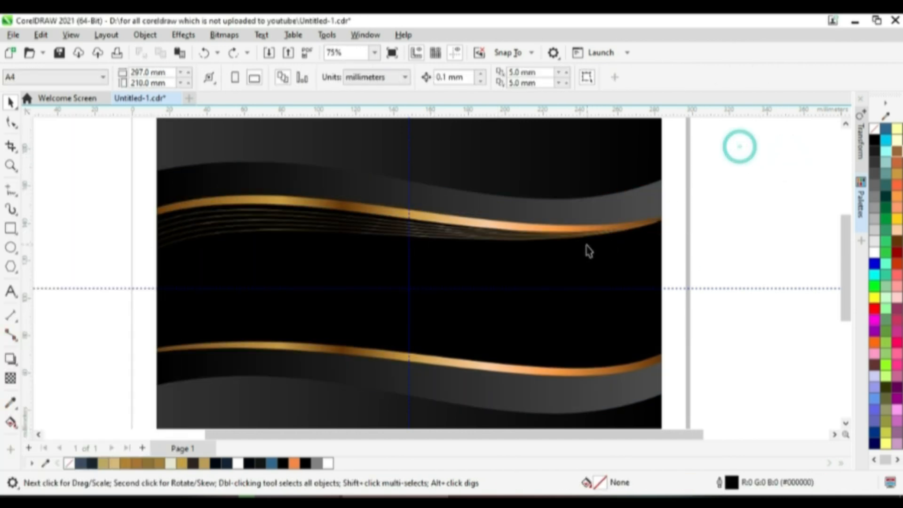
# Copy the line group down to the lower golden border and mirror the copy horizontally and vertically.
pyautogui.click(486, 234)
pyautogui.moveTo(435, 232); pyautogui.dragTo(434, 386)
pyautogui.click(323, 78)
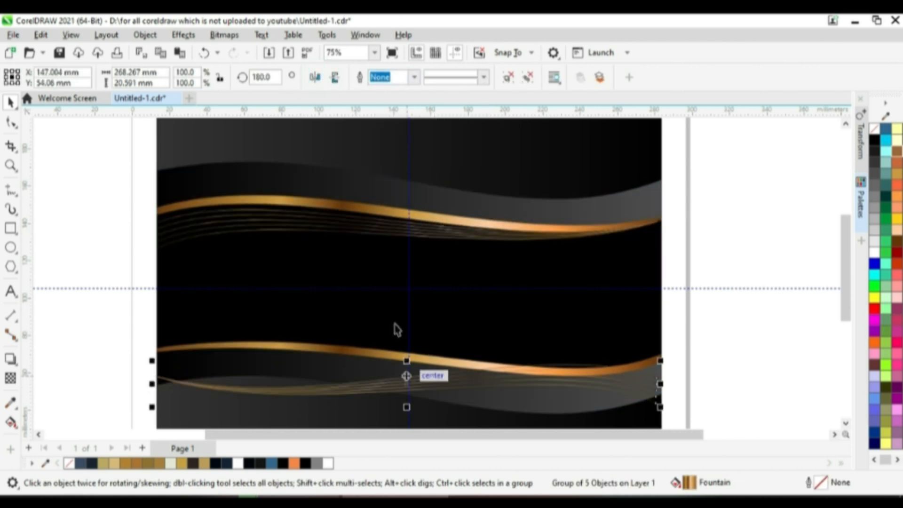
pyautogui.click(339, 83)
pyautogui.scroll(1, 514, 414)
pyautogui.moveTo(557, 396); pyautogui.dragTo(568, 396)
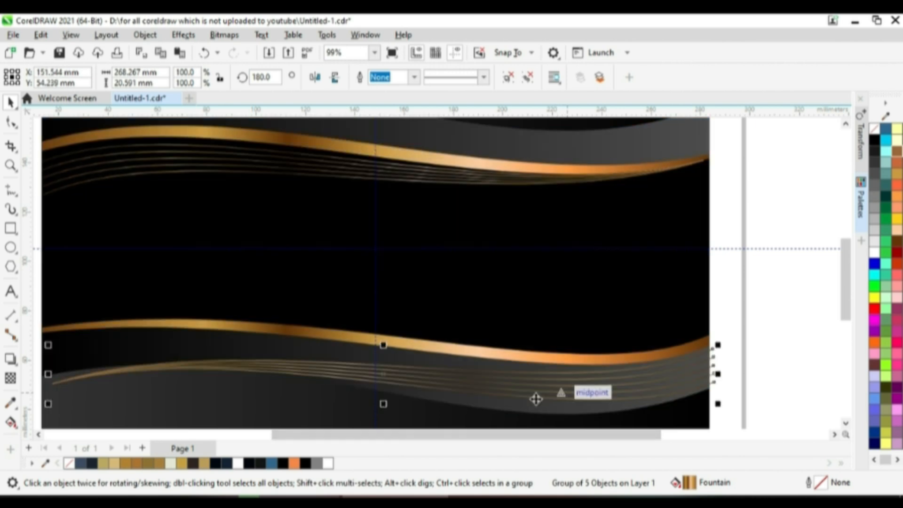
# Rotate the copied line group to about 175.2° and position it so the lines fan out beneath the lower golden border.
pyautogui.scroll(-1, 334, 396)
pyautogui.moveTo(173, 375); pyautogui.dragTo(170, 348)
pyautogui.click(171, 351)
pyautogui.moveTo(620, 329); pyautogui.dragTo(624, 344)
pyautogui.moveTo(496, 369)
pyautogui.mouseDown()
pyautogui.moveTo(500, 382)
pyautogui.moveTo(508, 369)
pyautogui.mouseUp()
pyautogui.click(739, 317)
pyautogui.click(546, 376)
pyautogui.moveTo(363, 359); pyautogui.dragTo(359, 370)
pyautogui.click(492, 380)
pyautogui.moveTo(615, 337); pyautogui.dragTo(618, 355)
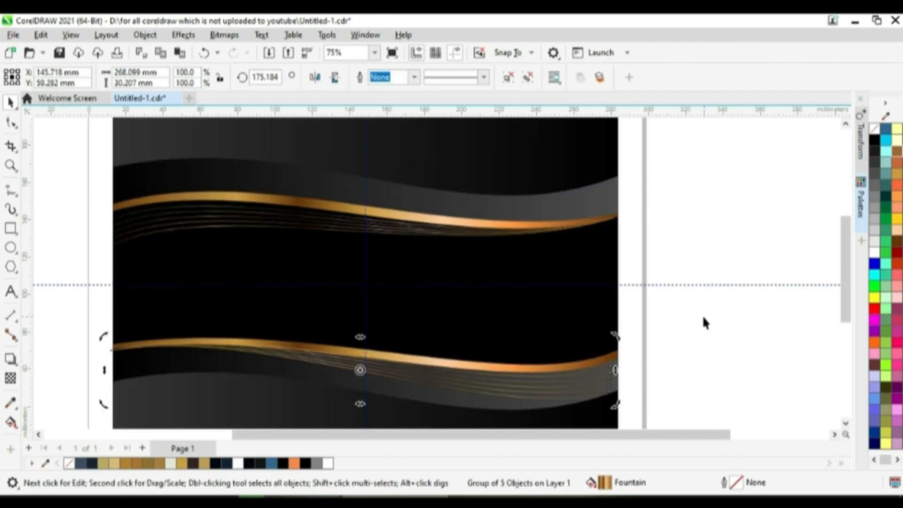
# Stretch the lower line group horizontally so its fanned ends reach the background's right edge.
pyautogui.scroll(4, 578, 403)
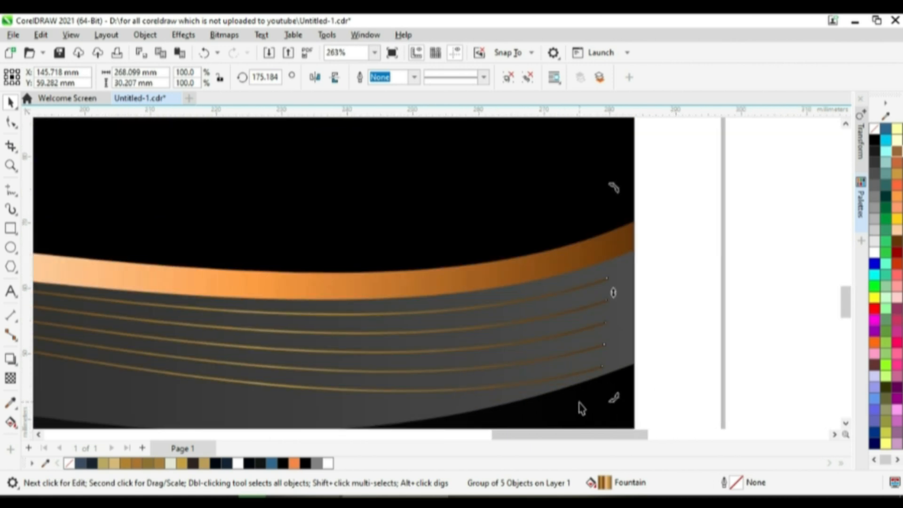
pyautogui.scroll(-4, 572, 382)
pyautogui.click(582, 369)
pyautogui.moveTo(587, 347); pyautogui.dragTo(595, 348)
# Extend the lower line group's gradient start node beyond the background's right edge.
pyautogui.click(10, 422)
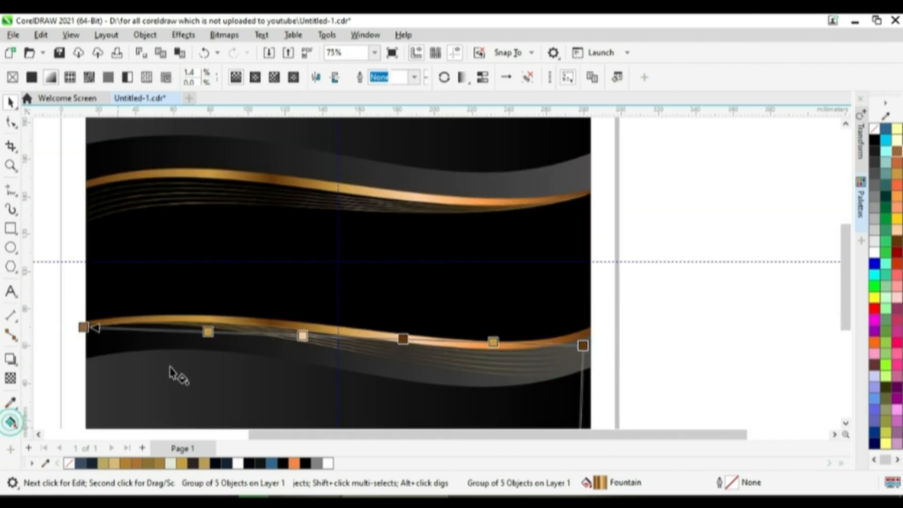
pyautogui.click(582, 353)
pyautogui.moveTo(582, 354); pyautogui.dragTo(605, 343)
pyautogui.click(11, 100)
pyautogui.click(780, 278)
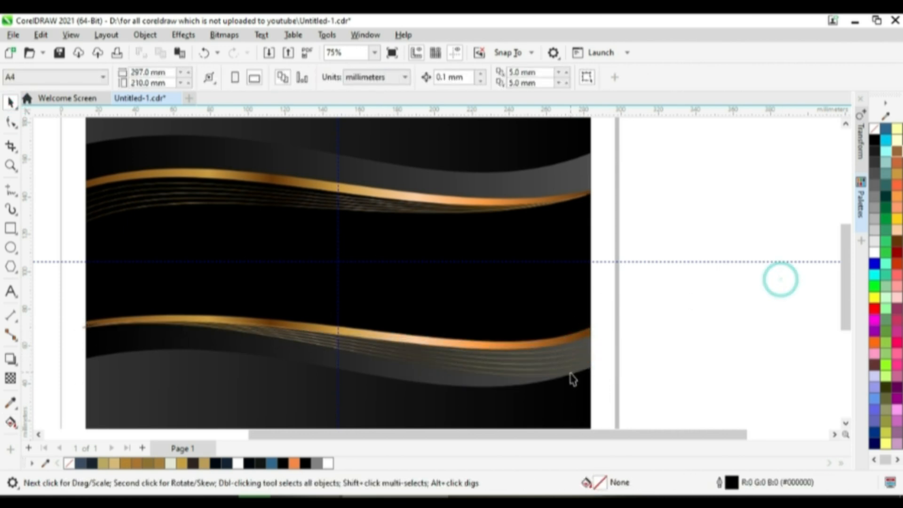
# Change the right end colour of the wide black wave's fountain fill to a darker grey.
pyautogui.click(365, 375)
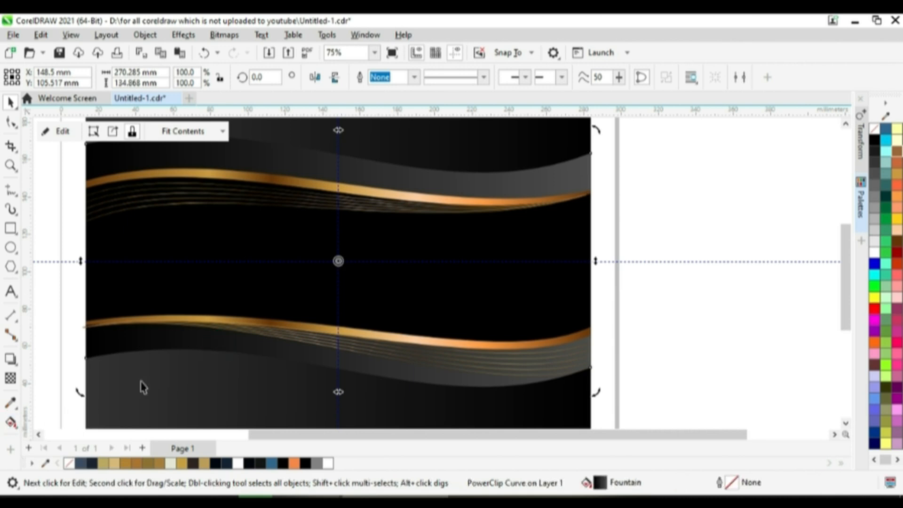
pyautogui.click(10, 423)
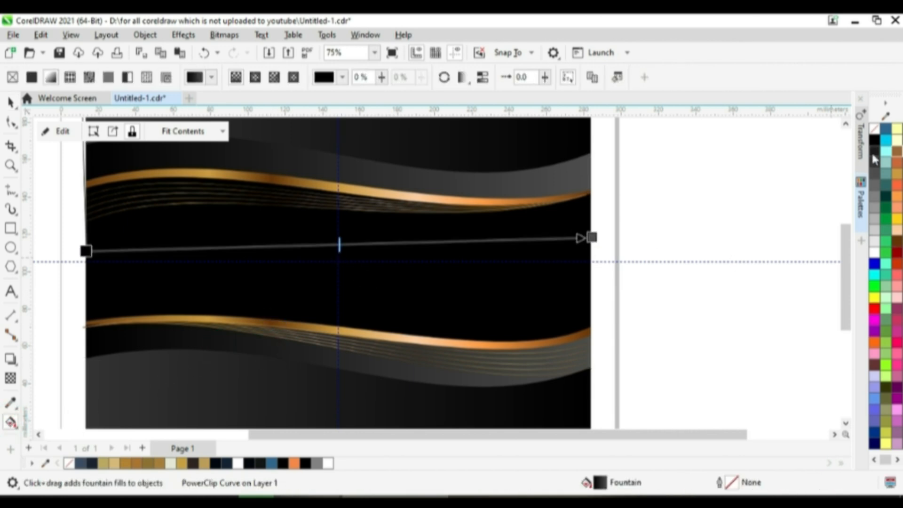
pyautogui.moveTo(592, 238); pyautogui.dragTo(595, 231)
pyautogui.click(8, 101)
pyautogui.click(694, 203)
pyautogui.click(587, 198)
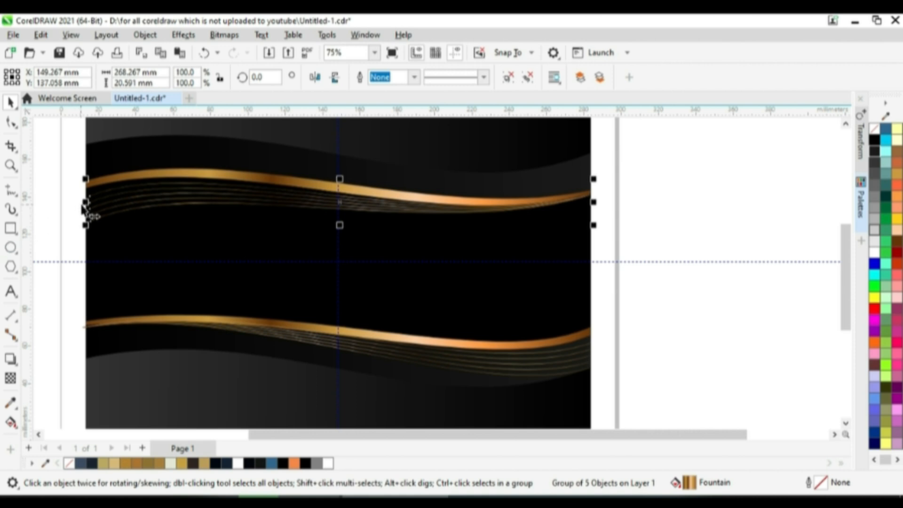
pyautogui.click(37, 235)
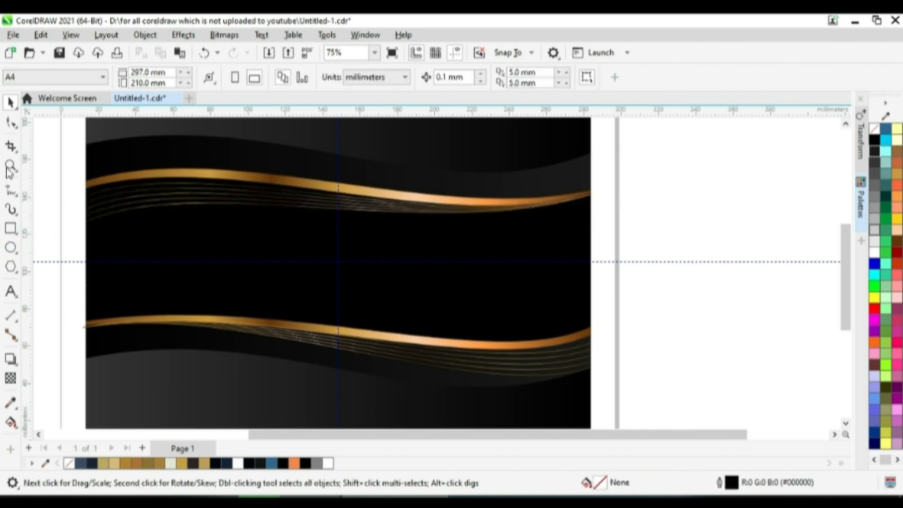
# Draw a polygon to the left of the artwork and set it to three sides.
pyautogui.click(375, 52)
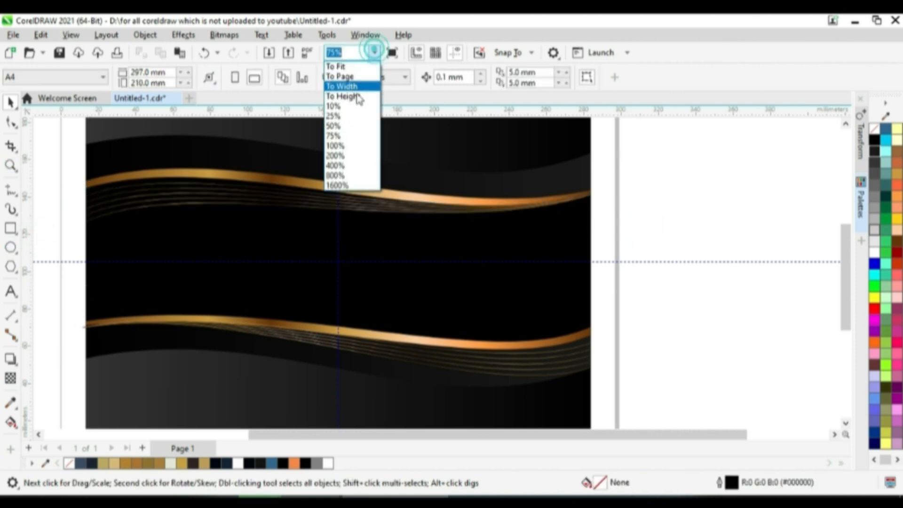
pyautogui.click(365, 97)
pyautogui.click(374, 53)
pyautogui.click(367, 67)
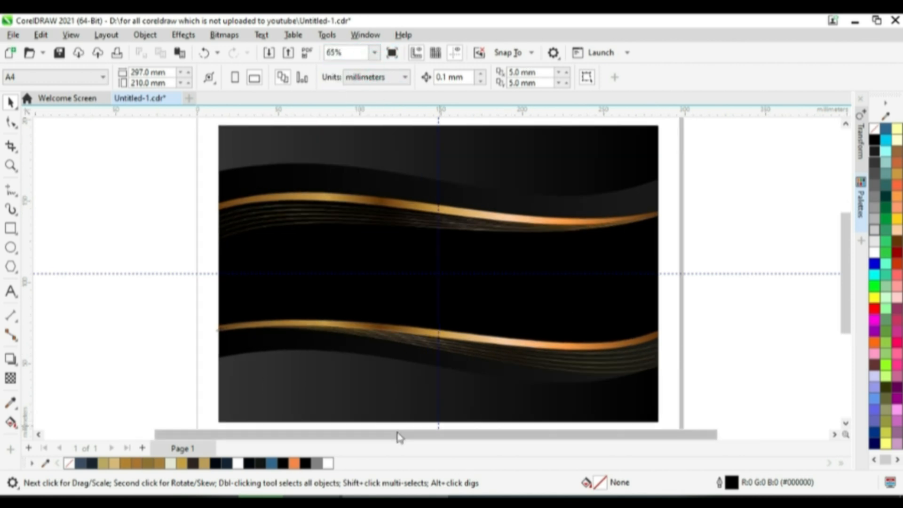
pyautogui.click(10, 229)
pyautogui.click(10, 267)
pyautogui.moveTo(102, 230)
pyautogui.mouseDown()
pyautogui.moveTo(165, 298)
pyautogui.moveTo(161, 306)
pyautogui.moveTo(142, 297)
pyautogui.moveTo(169, 246)
pyautogui.mouseUp()
pyautogui.click(10, 103)
pyautogui.click(391, 82)
pyautogui.click(392, 82)
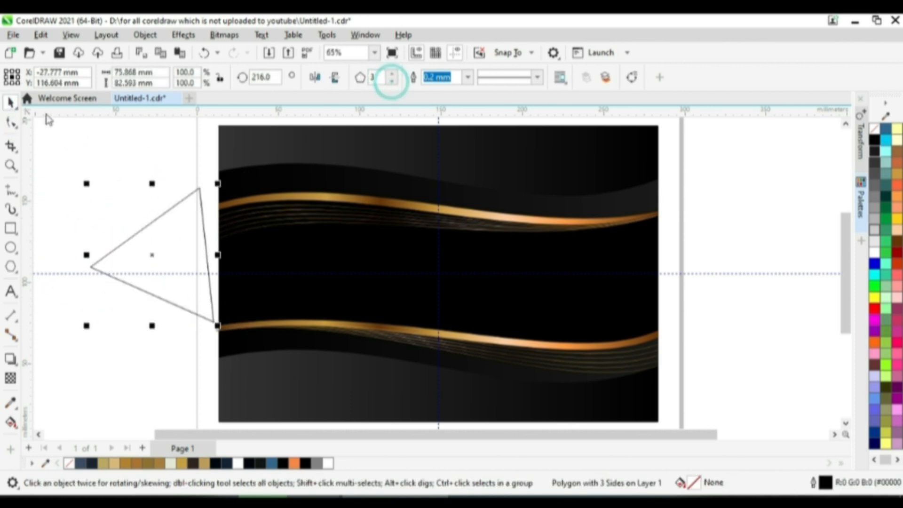
# Set the triangle's rotation to 0 and move it slightly down beside the background's left edge.
pyautogui.click(262, 77)
pyautogui.write('0')
pyautogui.press('Return')
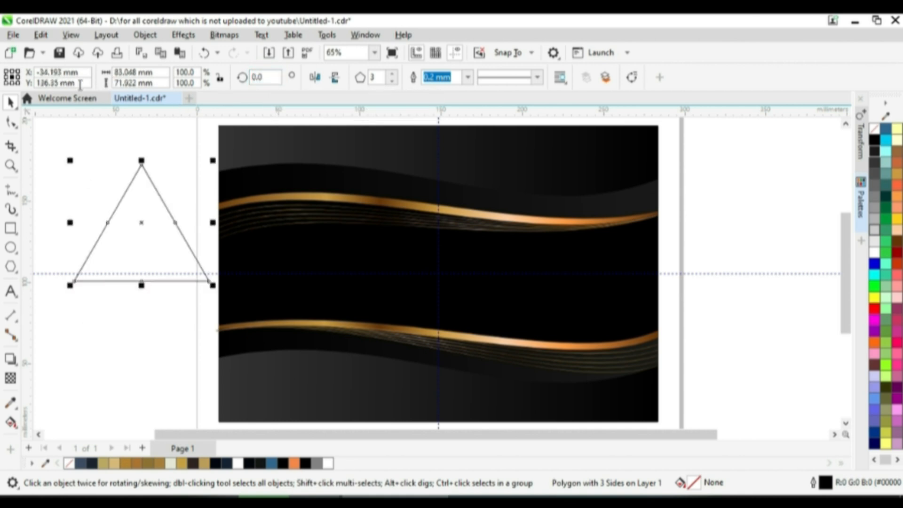
pyautogui.moveTo(159, 248); pyautogui.dragTo(163, 257)
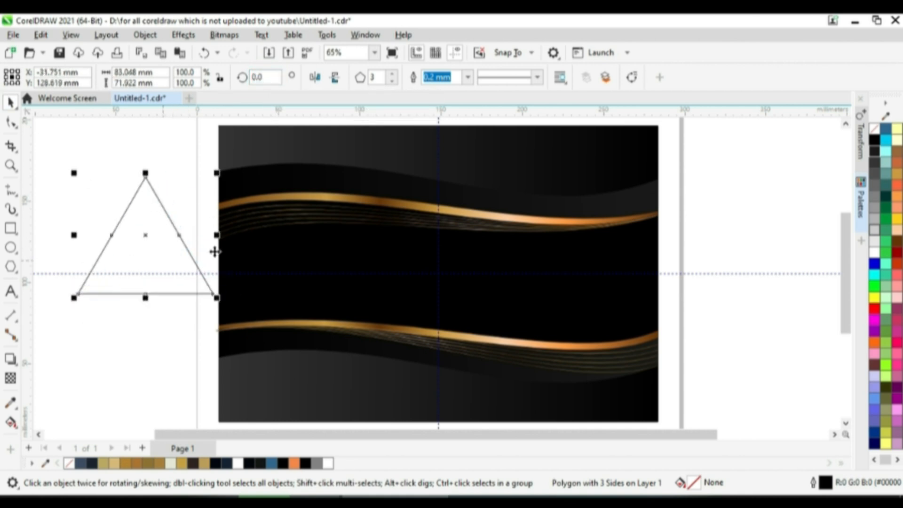
# Fill the triangle with white, dismissing the dialog about saving the palette.
pyautogui.click(875, 251)
pyautogui.click(588, 96)
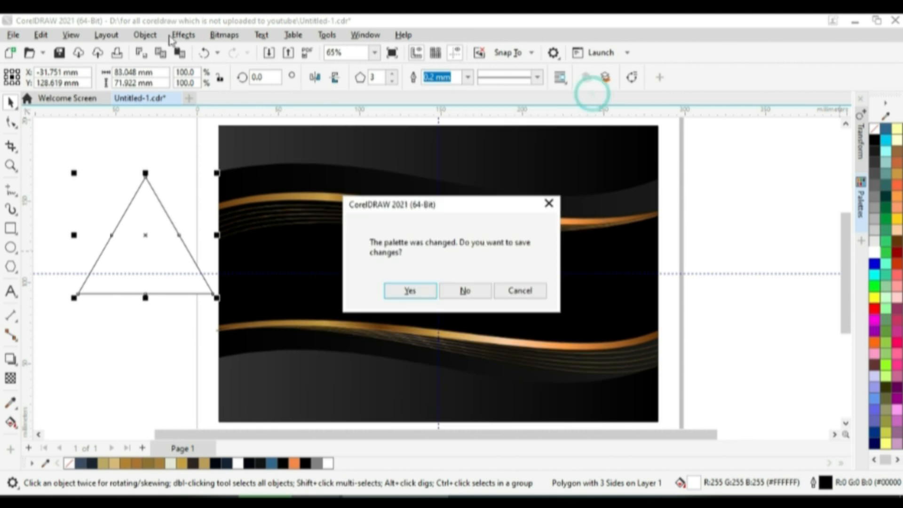
pyautogui.click(546, 203)
pyautogui.click(145, 34)
pyautogui.click(111, 104)
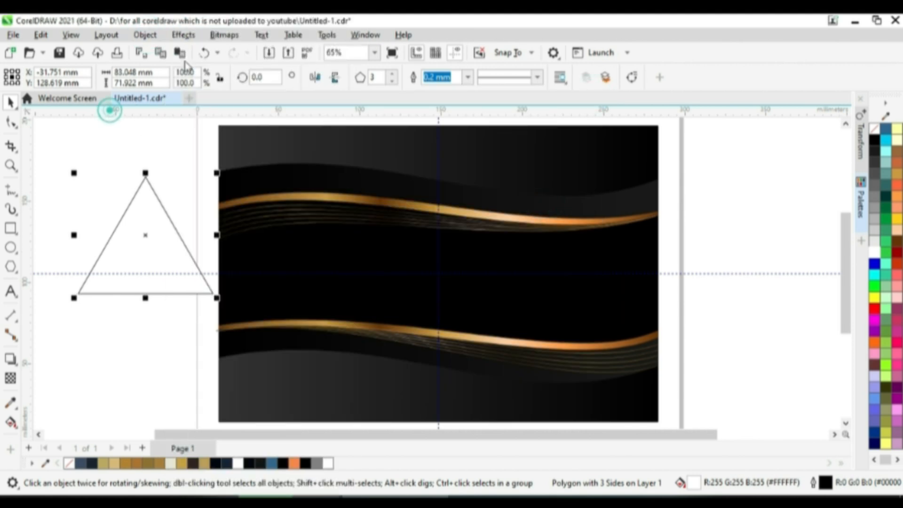
# Move the triangle onto the artwork and apply Pointillizer twice with density 10, scale 1.0, screen angle 30 and circle shapes.
pyautogui.click(183, 35)
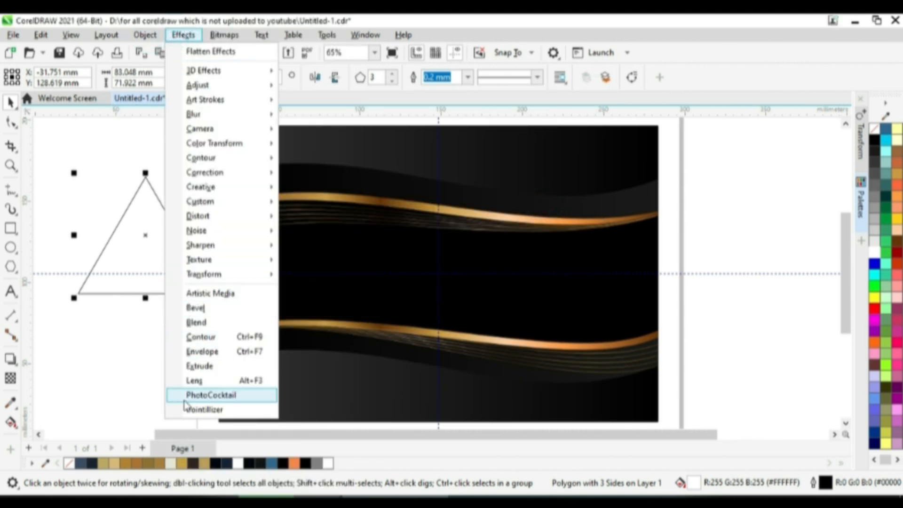
pyautogui.click(204, 410)
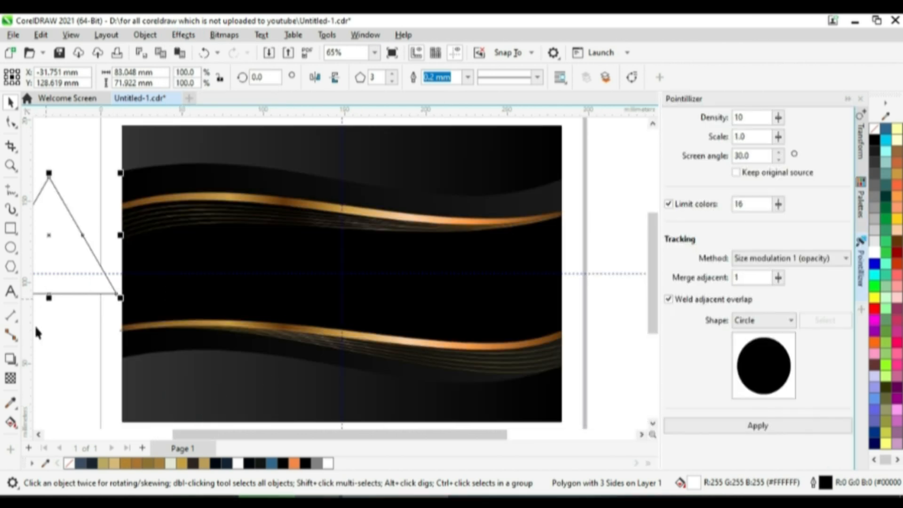
pyautogui.moveTo(83, 263); pyautogui.dragTo(274, 241)
pyautogui.click(748, 425)
pyautogui.scroll(6, 275, 235)
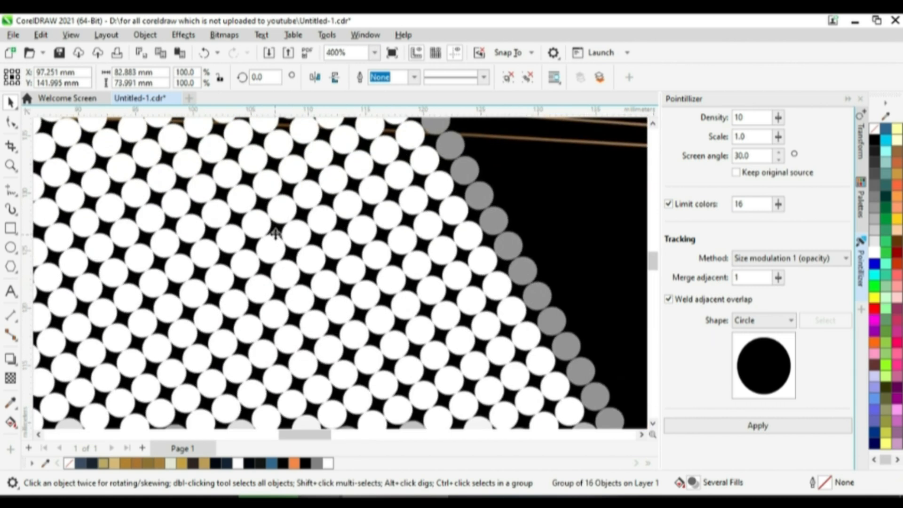
pyautogui.scroll(-7, 330, 248)
pyautogui.click(757, 425)
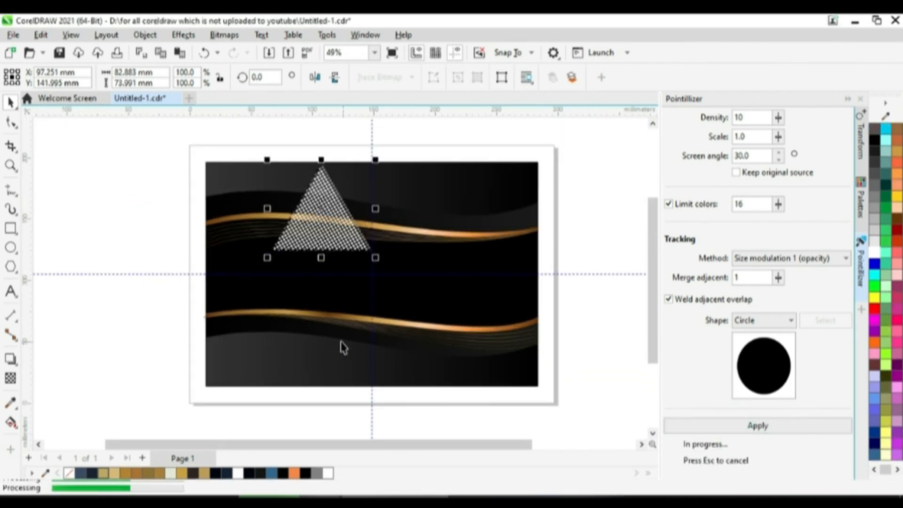
pyautogui.click(715, 424)
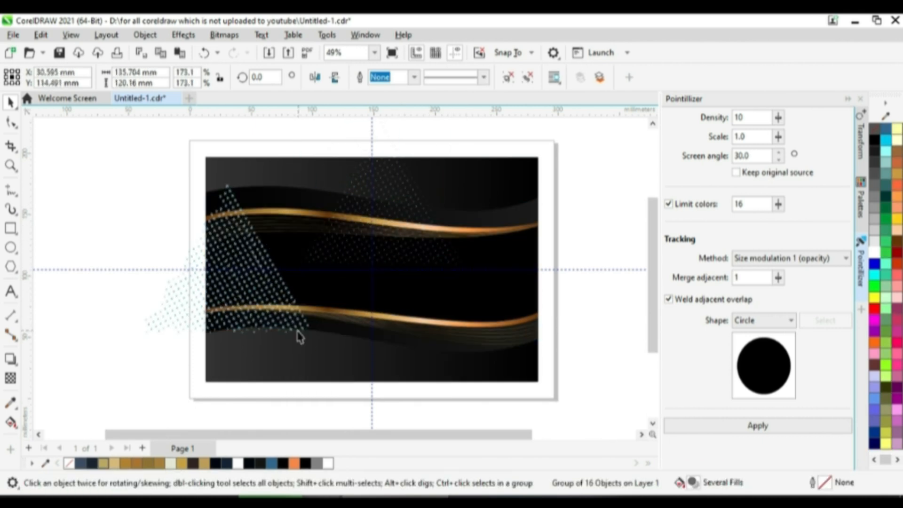
# Place the dot group, enlarged to about 173%, over the background's left edge and rotate it to about 18.4°.
pyautogui.moveTo(235, 296); pyautogui.dragTo(233, 357)
pyautogui.click(233, 357)
pyautogui.moveTo(314, 244); pyautogui.dragTo(285, 232)
pyautogui.moveTo(245, 349); pyautogui.dragTo(276, 348)
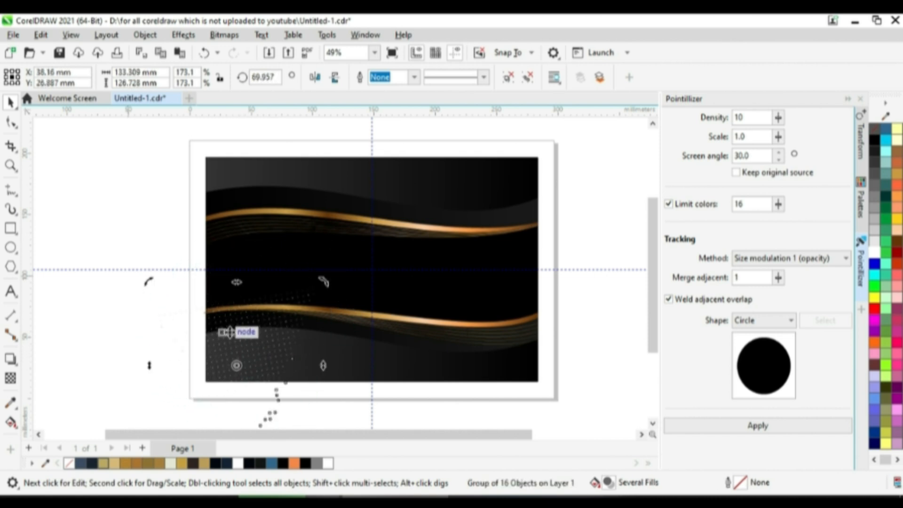
pyautogui.click(92, 179)
pyautogui.moveTo(214, 286); pyautogui.dragTo(194, 250)
pyautogui.hotkey('ctrl', 'z')
pyautogui.click(137, 236)
pyautogui.moveTo(243, 367); pyautogui.dragTo(217, 325)
# PowerClip the dot group inside the central black band between the golden borders.
pyautogui.rightClick(186, 304)
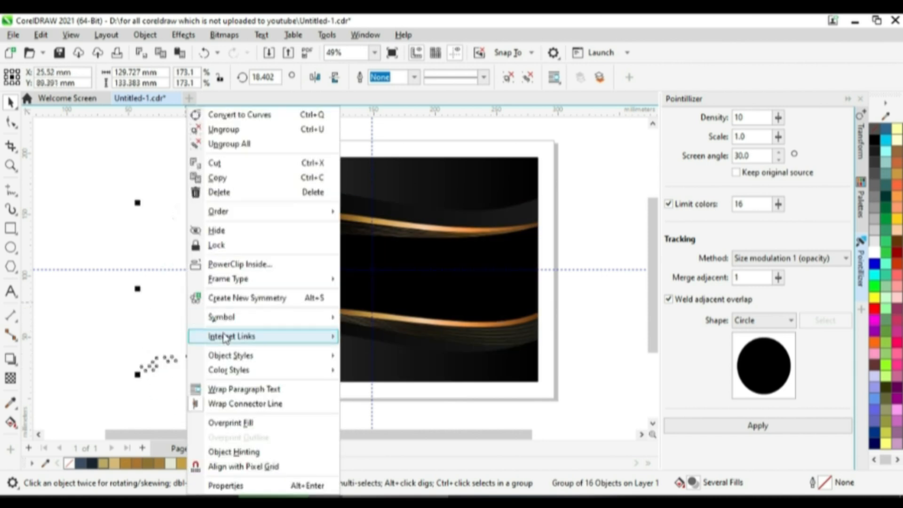
pyautogui.click(243, 265)
pyautogui.click(312, 264)
pyautogui.click(222, 256)
# Edit the band's PowerClip contents, copying the dot group to the lower middle edge and rotating the copy to about 46.3°.
pyautogui.click(59, 131)
pyautogui.click(216, 289)
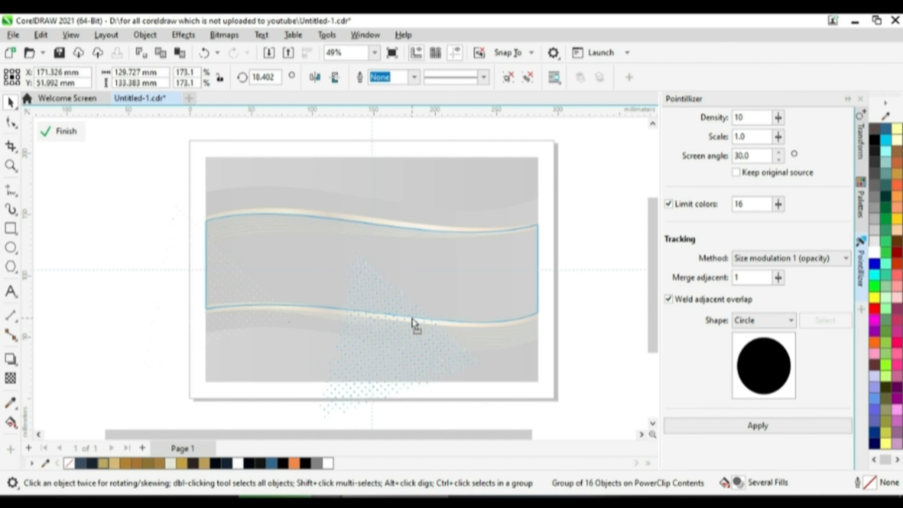
pyautogui.moveTo(413, 322); pyautogui.dragTo(416, 335)
pyautogui.moveTo(485, 246); pyautogui.dragTo(434, 221)
pyautogui.click(548, 347)
# Copy the dot group to the band's upper right end, rotate it to about 30.7° and finish editing the PowerClip.
pyautogui.moveTo(395, 335); pyautogui.dragTo(529, 309)
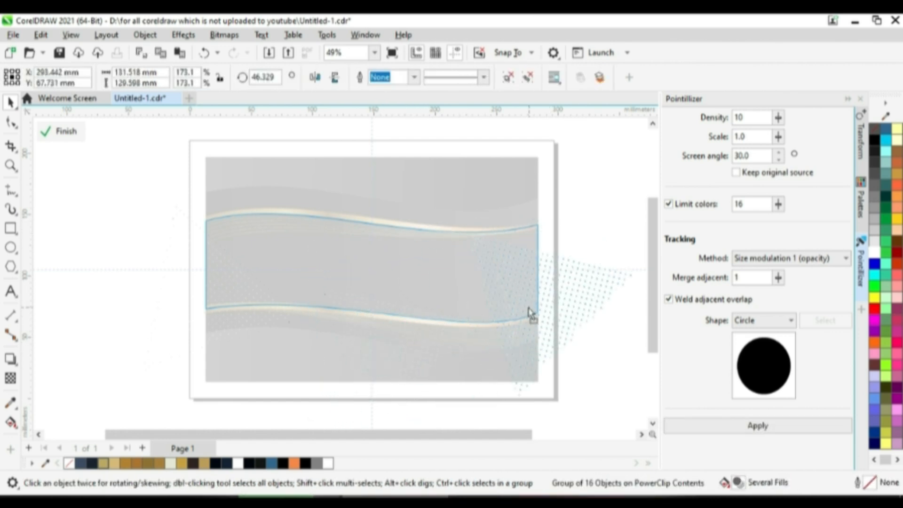
pyautogui.moveTo(499, 208); pyautogui.dragTo(513, 199)
pyautogui.click(549, 190)
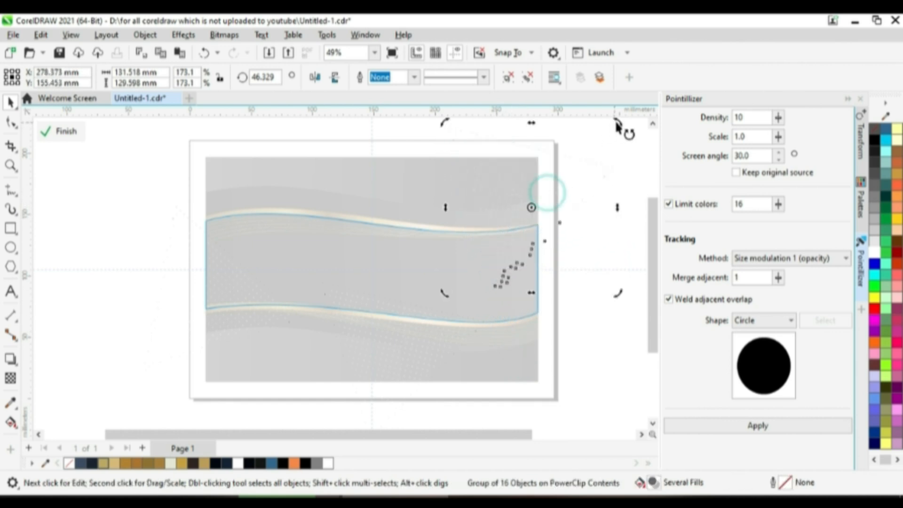
pyautogui.moveTo(620, 123); pyautogui.dragTo(644, 146)
pyautogui.click(66, 131)
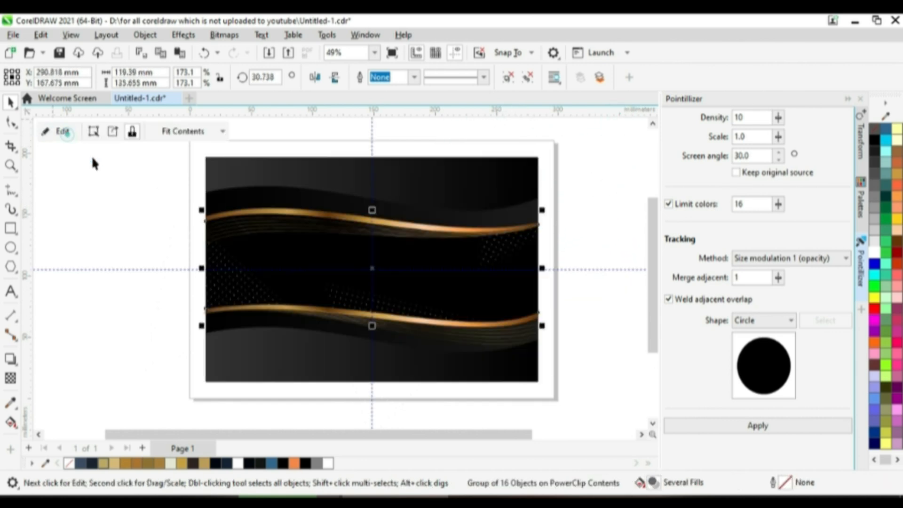
pyautogui.click(117, 195)
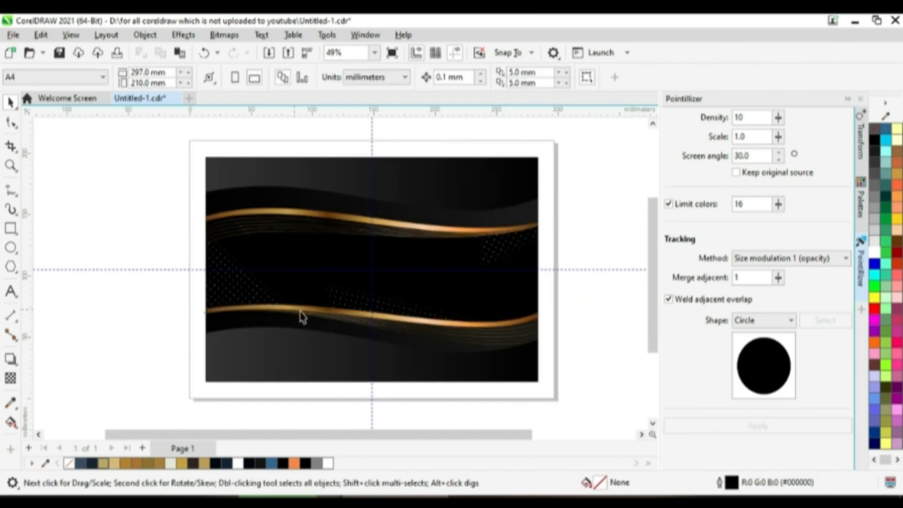
# Draw a square about 117.9 mm wide over the background's left edge and round its corners by about 12.4 mm.
pyautogui.click(11, 229)
pyautogui.moveTo(131, 190)
pyautogui.mouseDown()
pyautogui.moveTo(155, 234)
pyautogui.moveTo(282, 312)
pyautogui.moveTo(276, 336)
pyautogui.mouseUp()
pyautogui.press('F10')
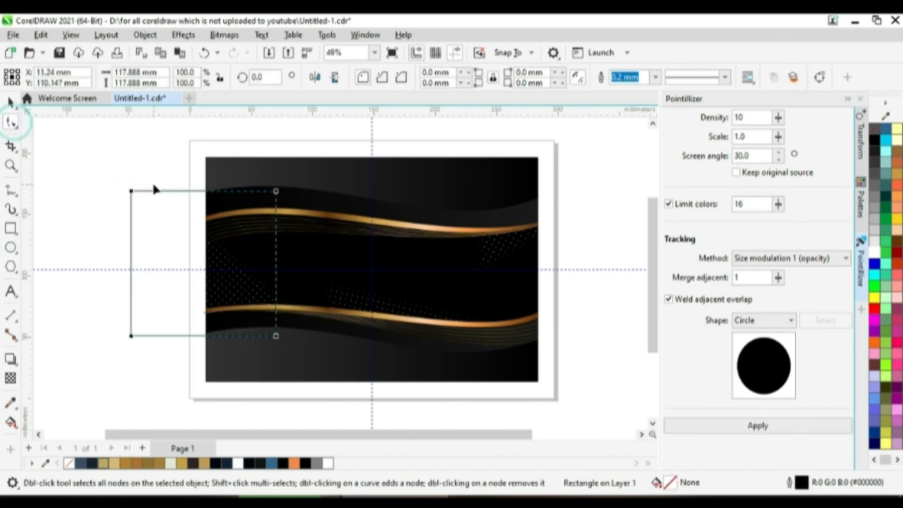
pyautogui.moveTo(132, 196); pyautogui.dragTo(128, 211)
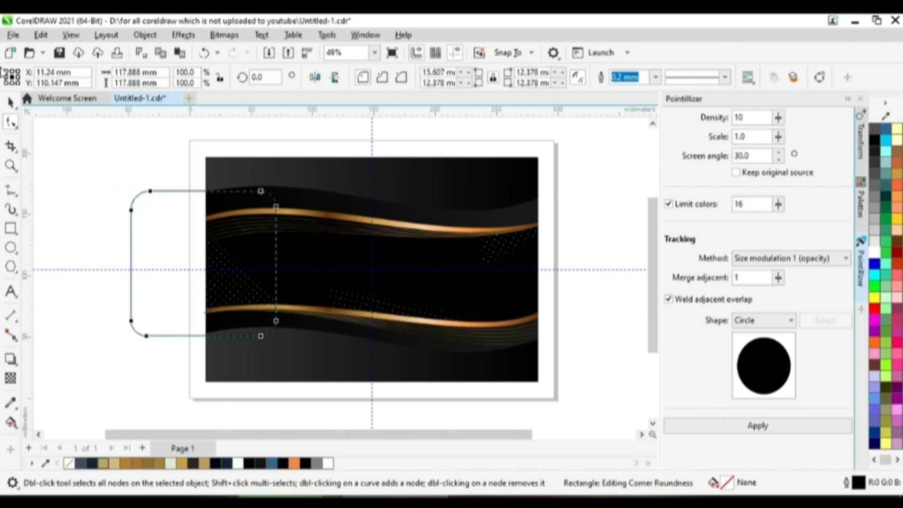
pyautogui.click(11, 102)
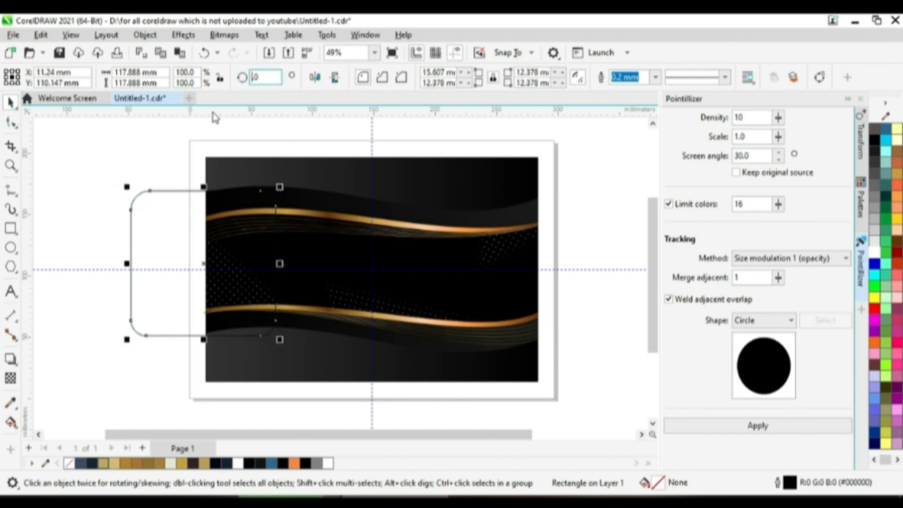
# Rotate the rounded square to 45°, scale it down to about 90.6% and place it on the left half of the background.
pyautogui.write('45')
pyautogui.press('Return')
pyautogui.moveTo(201, 265); pyautogui.dragTo(283, 263)
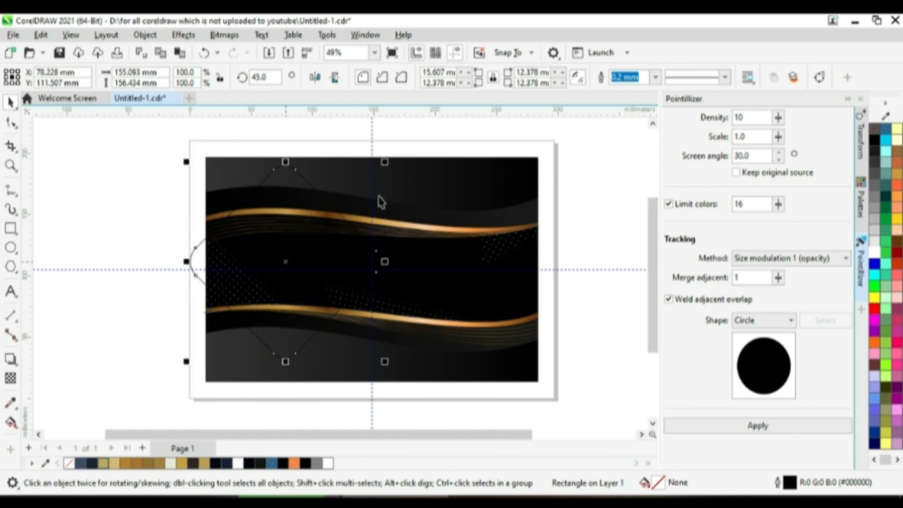
pyautogui.moveTo(386, 164); pyautogui.dragTo(367, 184)
pyautogui.moveTo(289, 238); pyautogui.dragTo(321, 243)
# Apply a horizontal fountain fill from black to dark grey across the rounded diamond.
pyautogui.click(10, 422)
pyautogui.moveTo(258, 253); pyautogui.dragTo(369, 258)
pyautogui.moveTo(222, 258); pyautogui.dragTo(385, 254)
pyautogui.moveTo(874, 140); pyautogui.dragTo(384, 255)
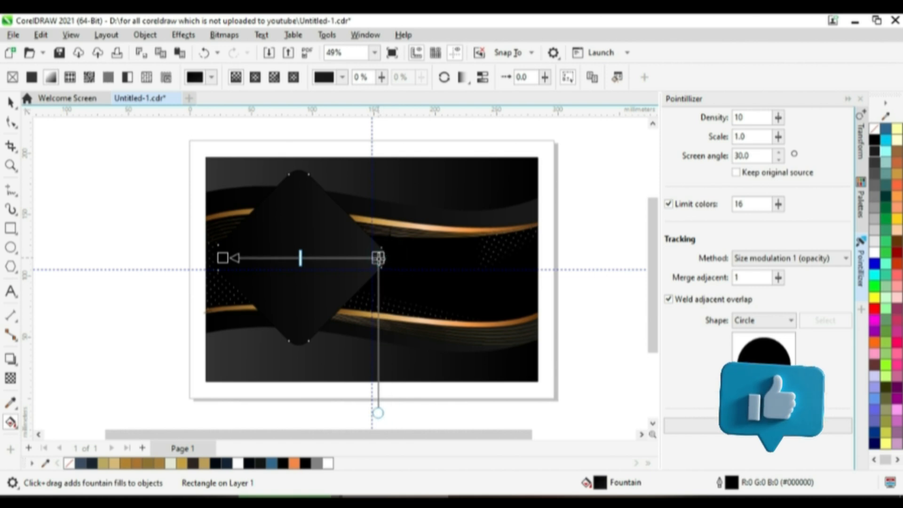
# Remove the rounded diamond's outline and reapply it in black.
pyautogui.press('space')
pyautogui.click(343, 258)
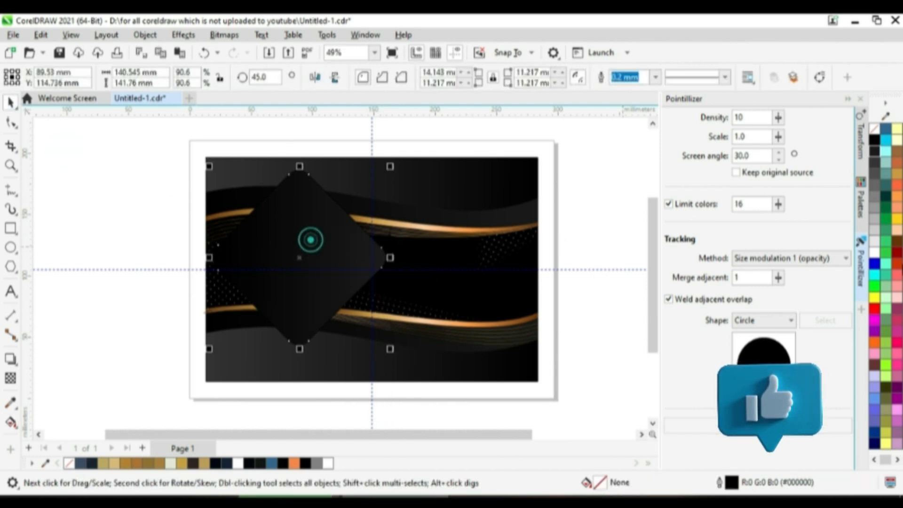
pyautogui.rightClick(875, 128)
pyautogui.click(765, 134)
pyautogui.click(303, 227)
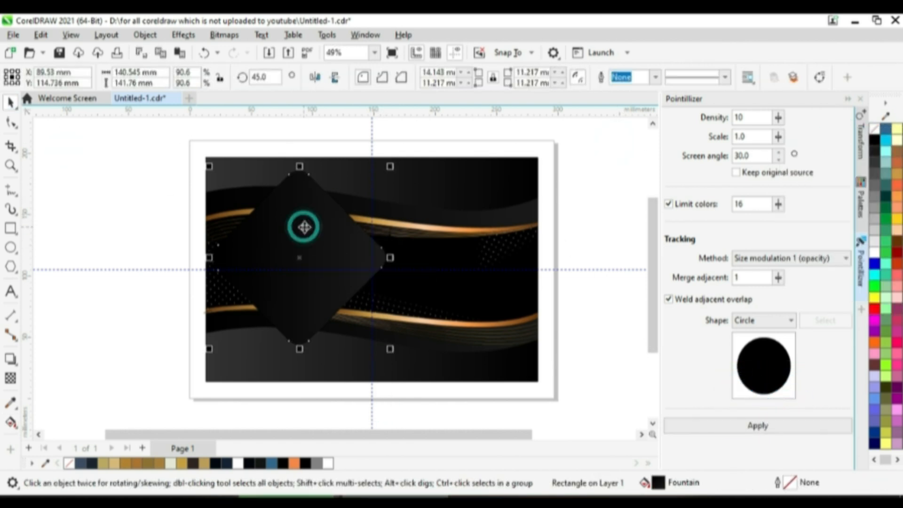
pyautogui.rightClick(875, 139)
pyautogui.click(848, 144)
pyautogui.click(561, 150)
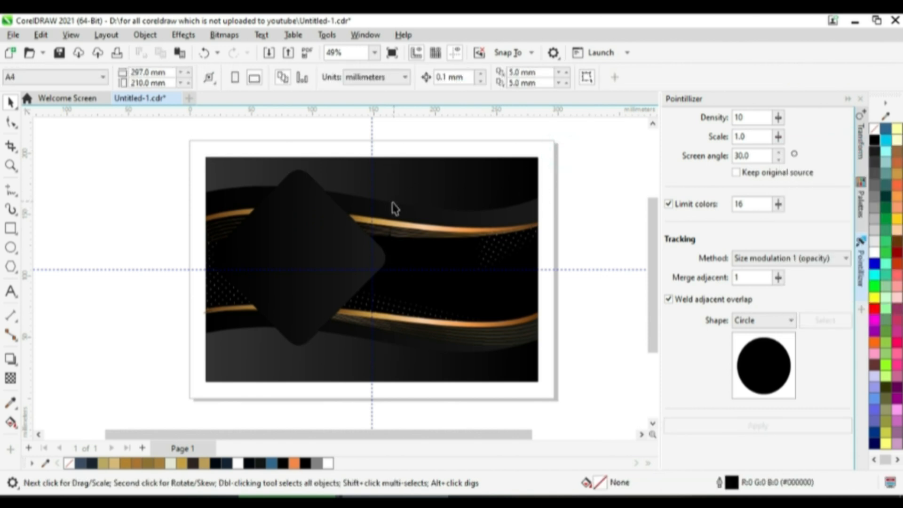
# Make a concentric copy of the diamond scaled to about 84.6% and set its outline width to 5.0 mm.
pyautogui.click(348, 242)
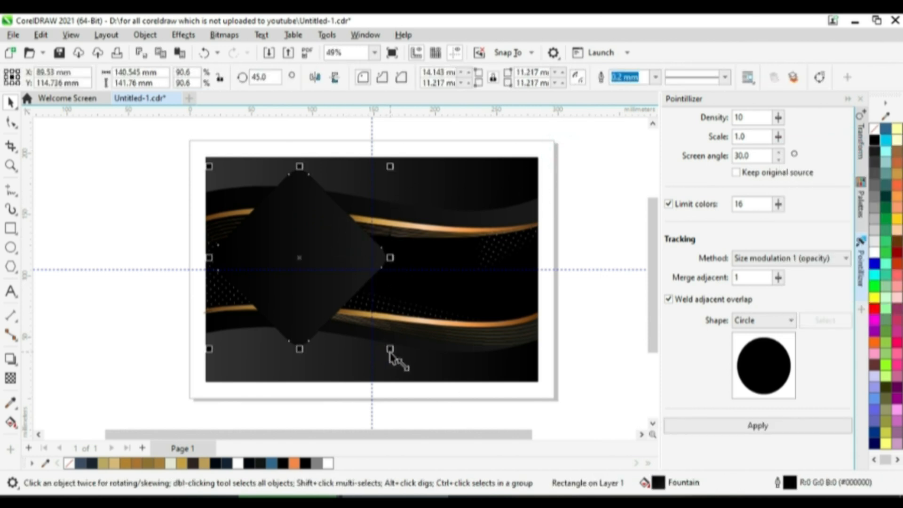
pyautogui.moveTo(390, 351); pyautogui.dragTo(376, 336)
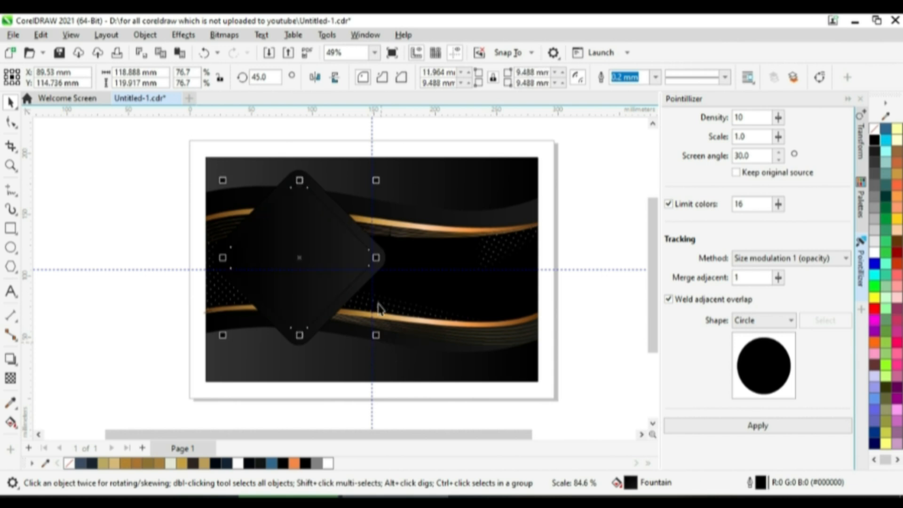
pyautogui.click(655, 77)
pyautogui.click(624, 220)
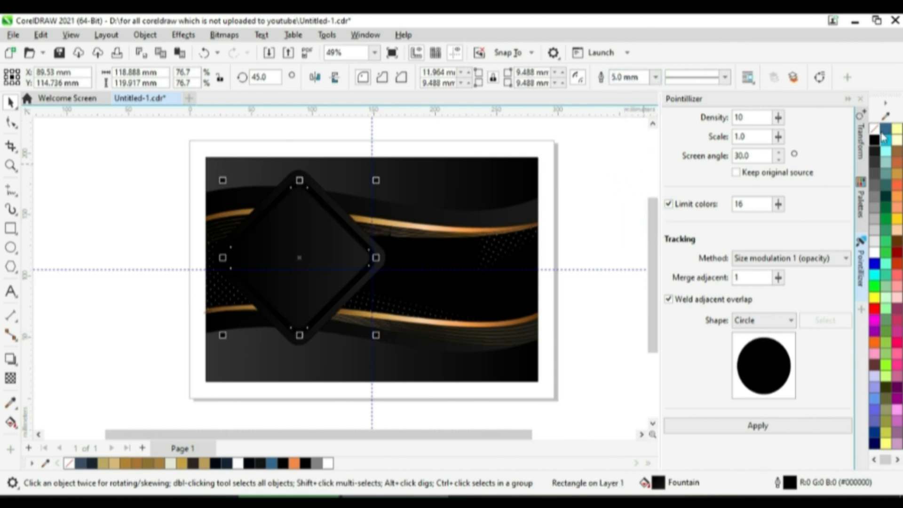
pyautogui.click(152, 37)
pyautogui.click(278, 350)
pyautogui.hotkey('ctrl', 'z')
# Convert the inner diamond's 5.0 mm outline to a separate object.
pyautogui.click(148, 35)
pyautogui.click(248, 375)
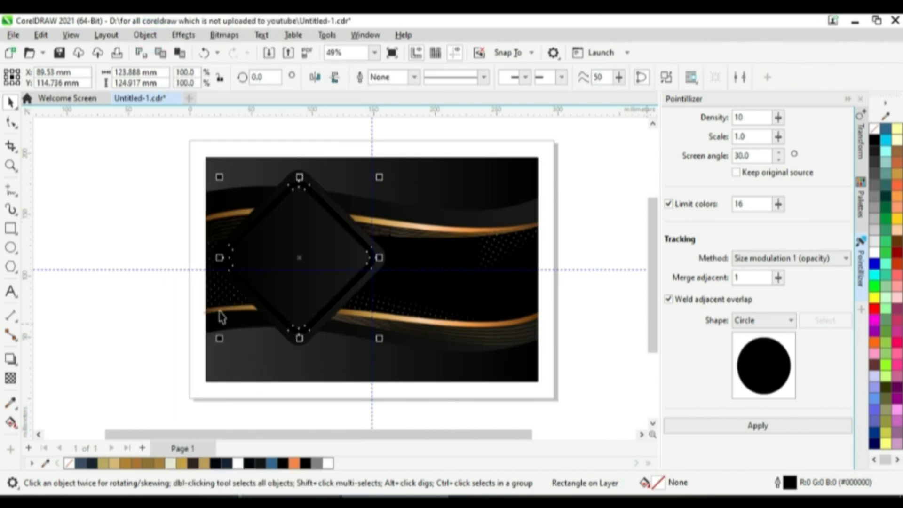
# Apply a horizontal fountain fill across the diamond frame, with a gold start colour and an added light peach stop.
pyautogui.click(10, 422)
pyautogui.moveTo(226, 258); pyautogui.dragTo(370, 258)
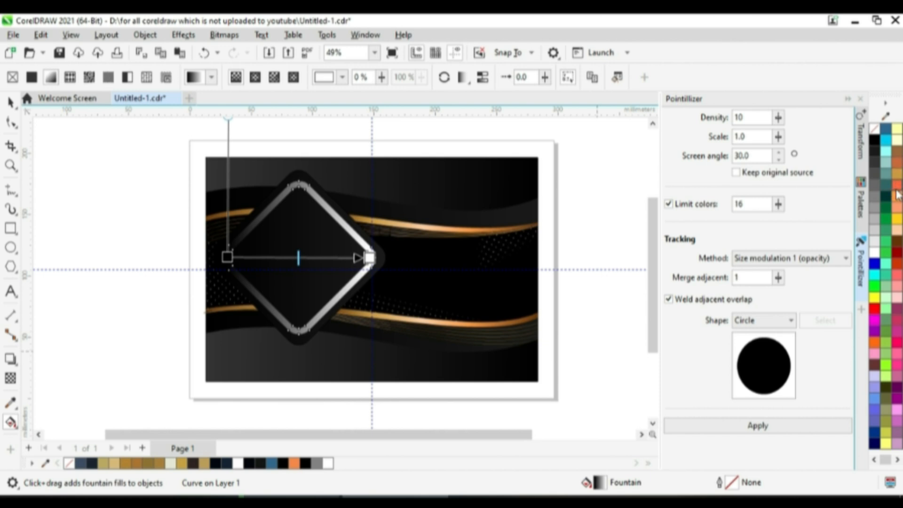
pyautogui.moveTo(231, 260); pyautogui.dragTo(282, 259)
pyautogui.hotkey('ctrl', 'z')
pyautogui.moveTo(896, 214); pyautogui.dragTo(346, 258)
pyautogui.moveTo(271, 256); pyautogui.dragTo(271, 257)
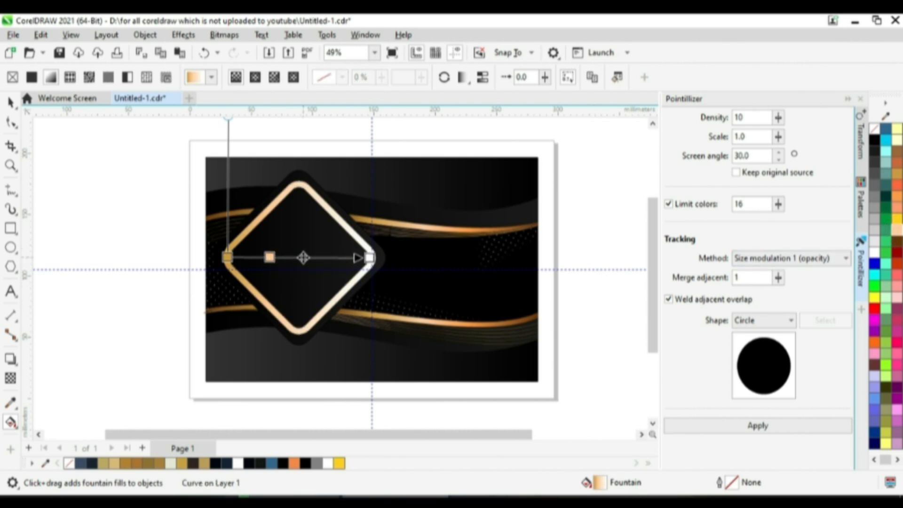
# Add a brown stop at 53% and another stop at 76% to the frame's fountain fill, and make its end colour gold.
pyautogui.doubleClick(304, 258)
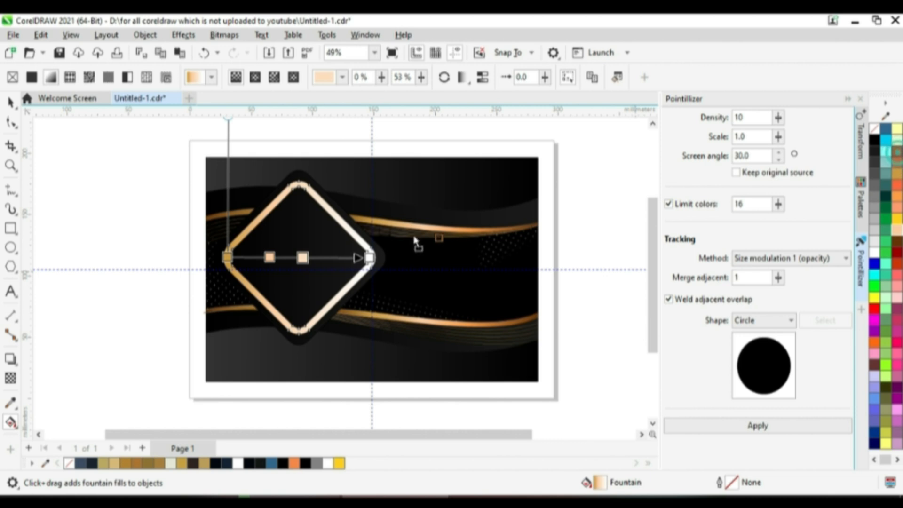
pyautogui.moveTo(416, 243); pyautogui.dragTo(303, 257)
pyautogui.doubleClick(335, 257)
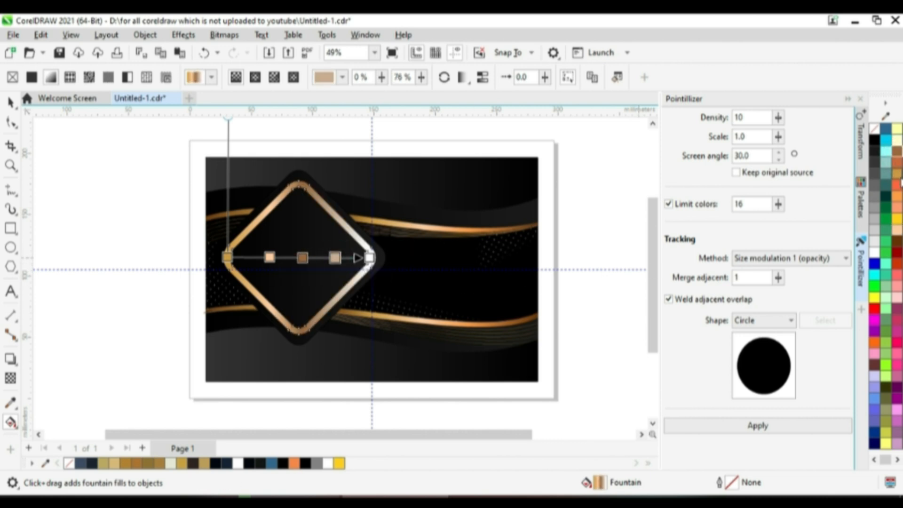
pyautogui.moveTo(369, 257); pyautogui.dragTo(370, 257)
pyautogui.click(11, 102)
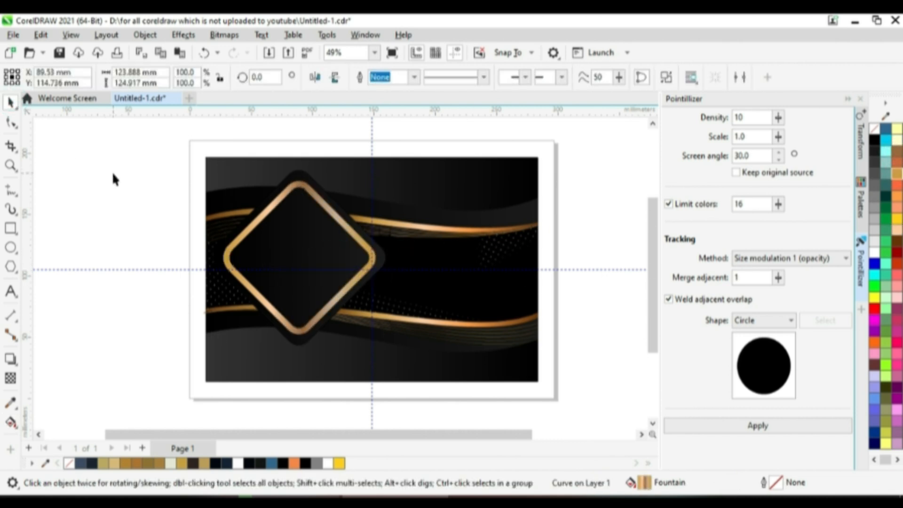
pyautogui.click(113, 174)
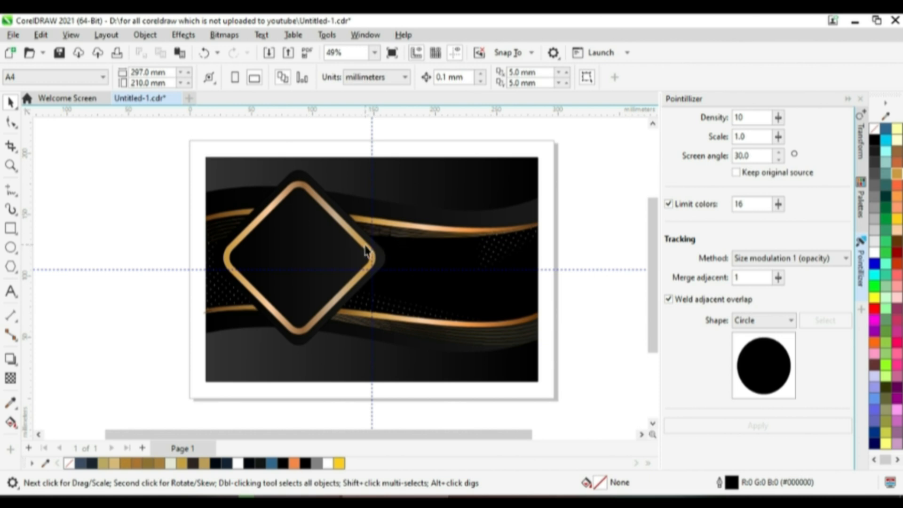
# Use Smart Fill on the area enclosed by the gold frame to create a separate inner diamond.
pyautogui.click(11, 423)
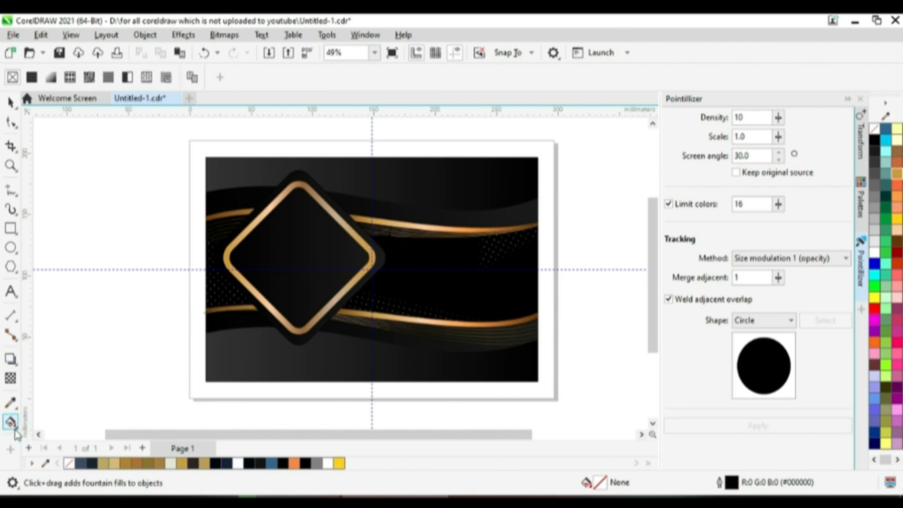
pyautogui.rightClick(17, 425)
pyautogui.click(16, 427)
pyautogui.click(32, 436)
pyautogui.click(320, 251)
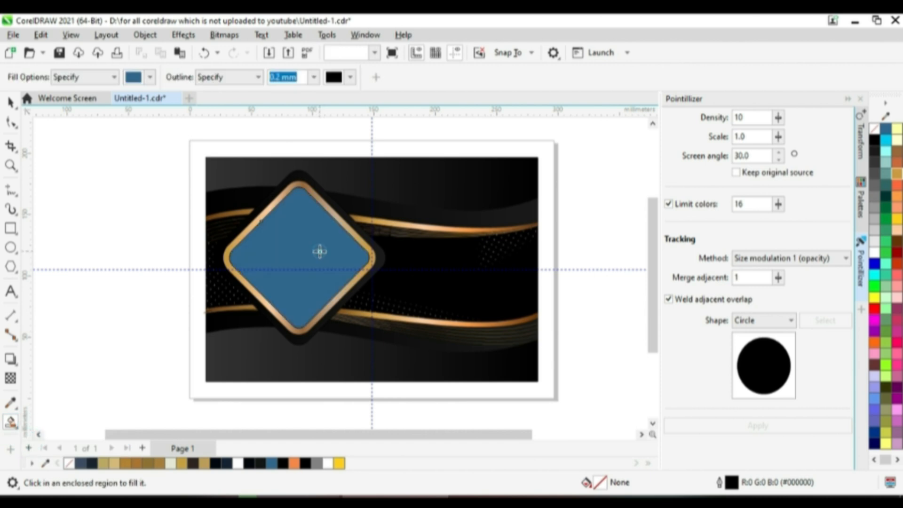
# Apply a vertical fountain fill to the inner diamond, running from black at its lower corner to dark grey at its upper corner.
pyautogui.click(12, 102)
pyautogui.click(16, 427)
pyautogui.click(37, 421)
pyautogui.moveTo(298, 328); pyautogui.dragTo(299, 181)
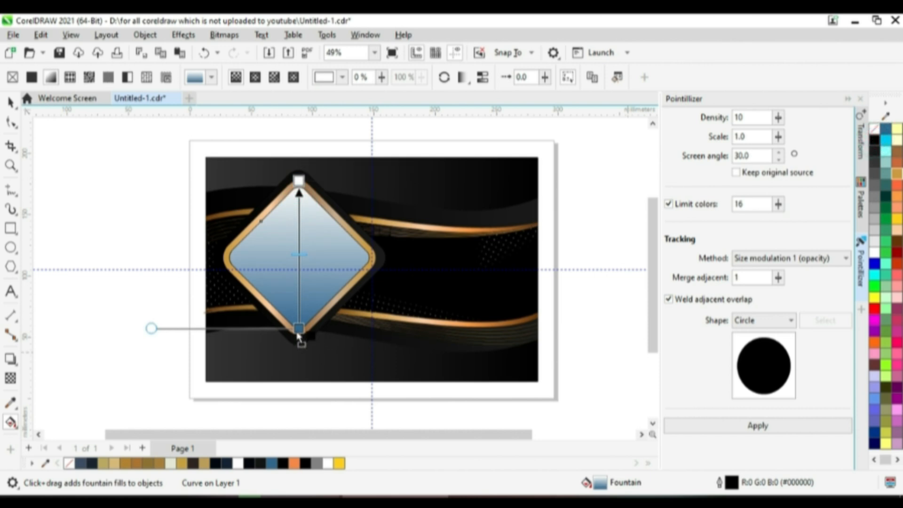
pyautogui.moveTo(297, 334); pyautogui.dragTo(298, 331)
pyautogui.press('space')
pyautogui.click(101, 183)
pyautogui.click(321, 248)
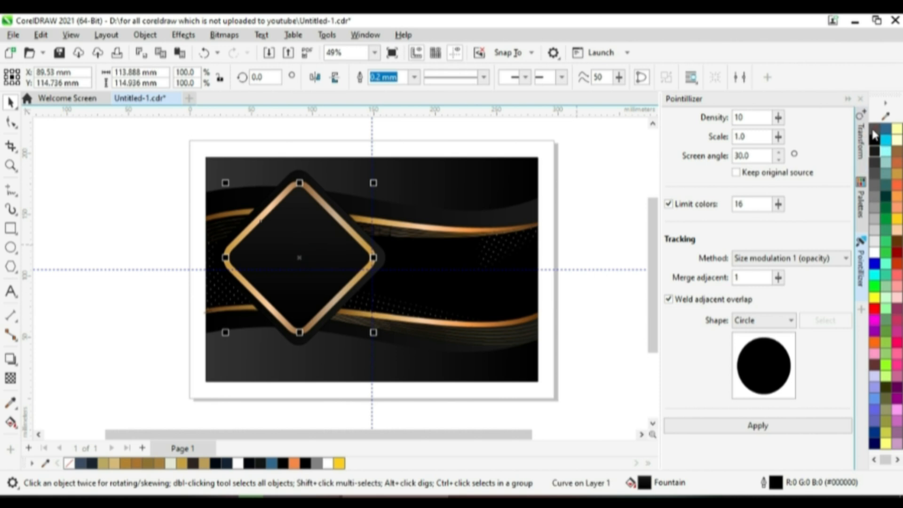
pyautogui.click(594, 148)
# Select all the diamond pieces together and add a black Multiply drop shadow with opacity 50 and feather 15.
pyautogui.click(509, 264)
pyautogui.moveTo(146, 153); pyautogui.dragTo(395, 355)
pyautogui.click(675, 77)
pyautogui.moveTo(348, 255); pyautogui.dragTo(332, 313)
pyautogui.click(11, 359)
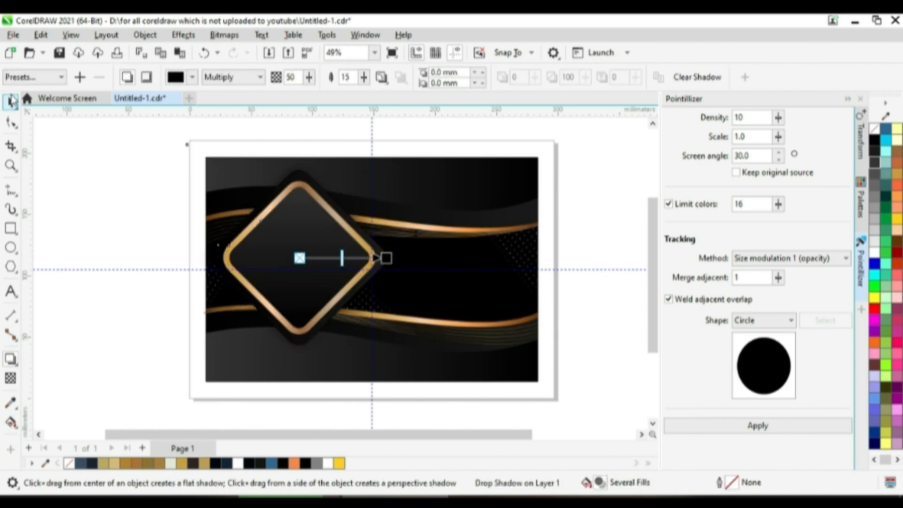
# Add a black Multiply drop shadow to the dark wave band, directed at 180 degrees with opacity 50 and feather 15.
pyautogui.click(11, 100)
pyautogui.click(489, 216)
pyautogui.click(13, 358)
pyautogui.moveTo(538, 269); pyautogui.dragTo(205, 269)
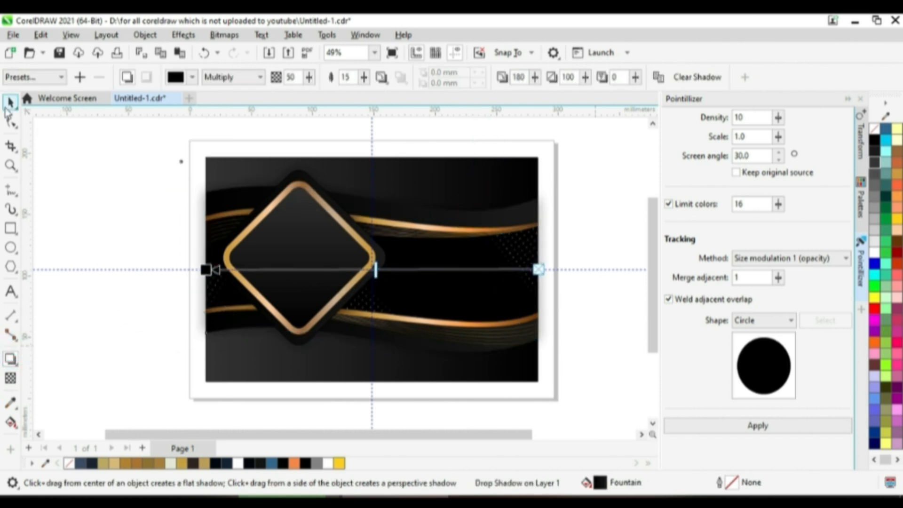
pyautogui.click(105, 194)
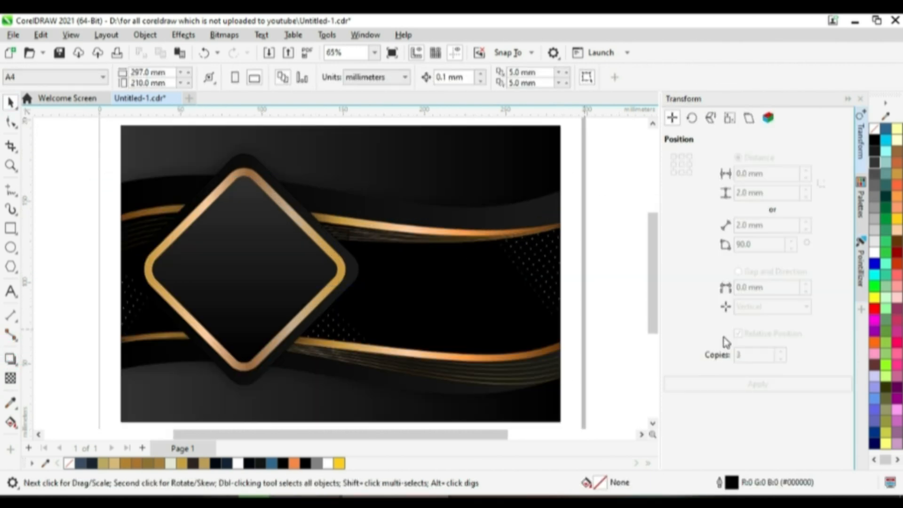